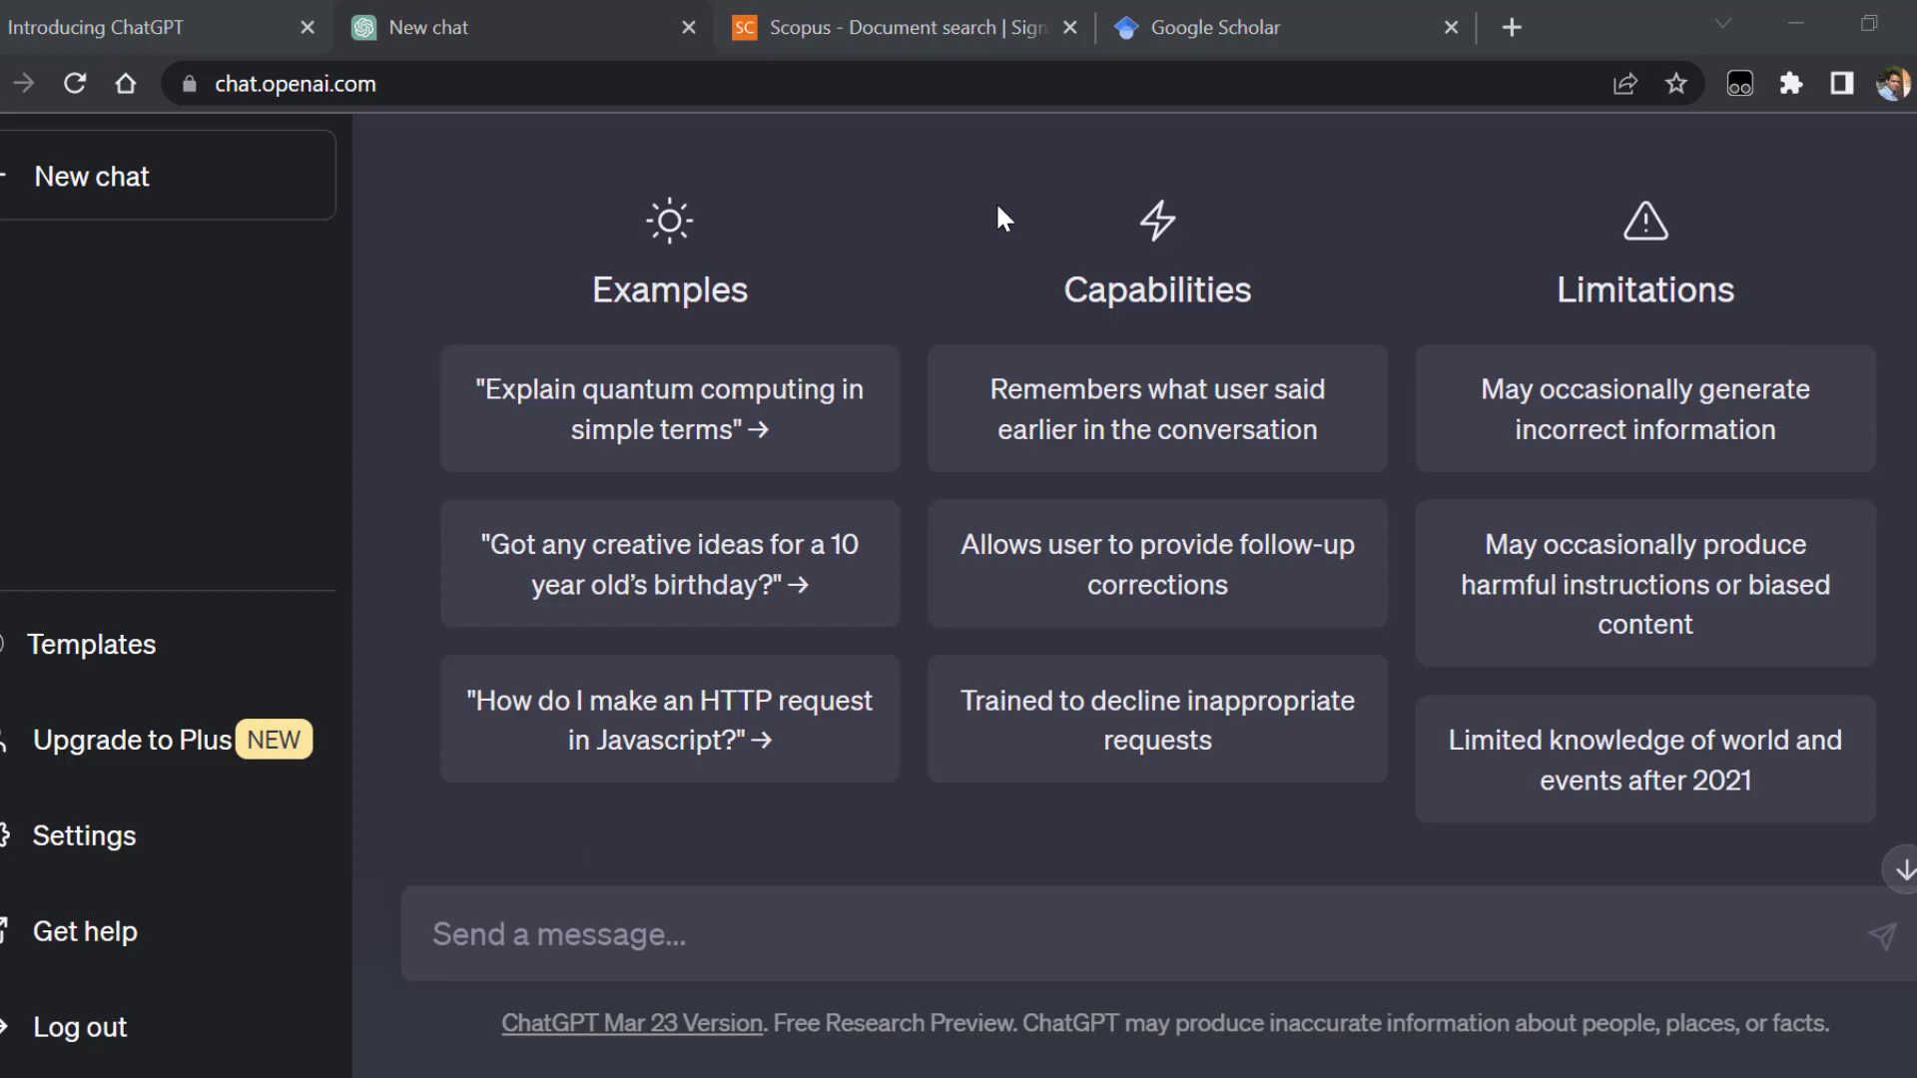
Glance at the Prompt engineering Word document, then return to the ChatGPT chat
{"action": "mouse_move", "coordinate": [1079, 1077]}
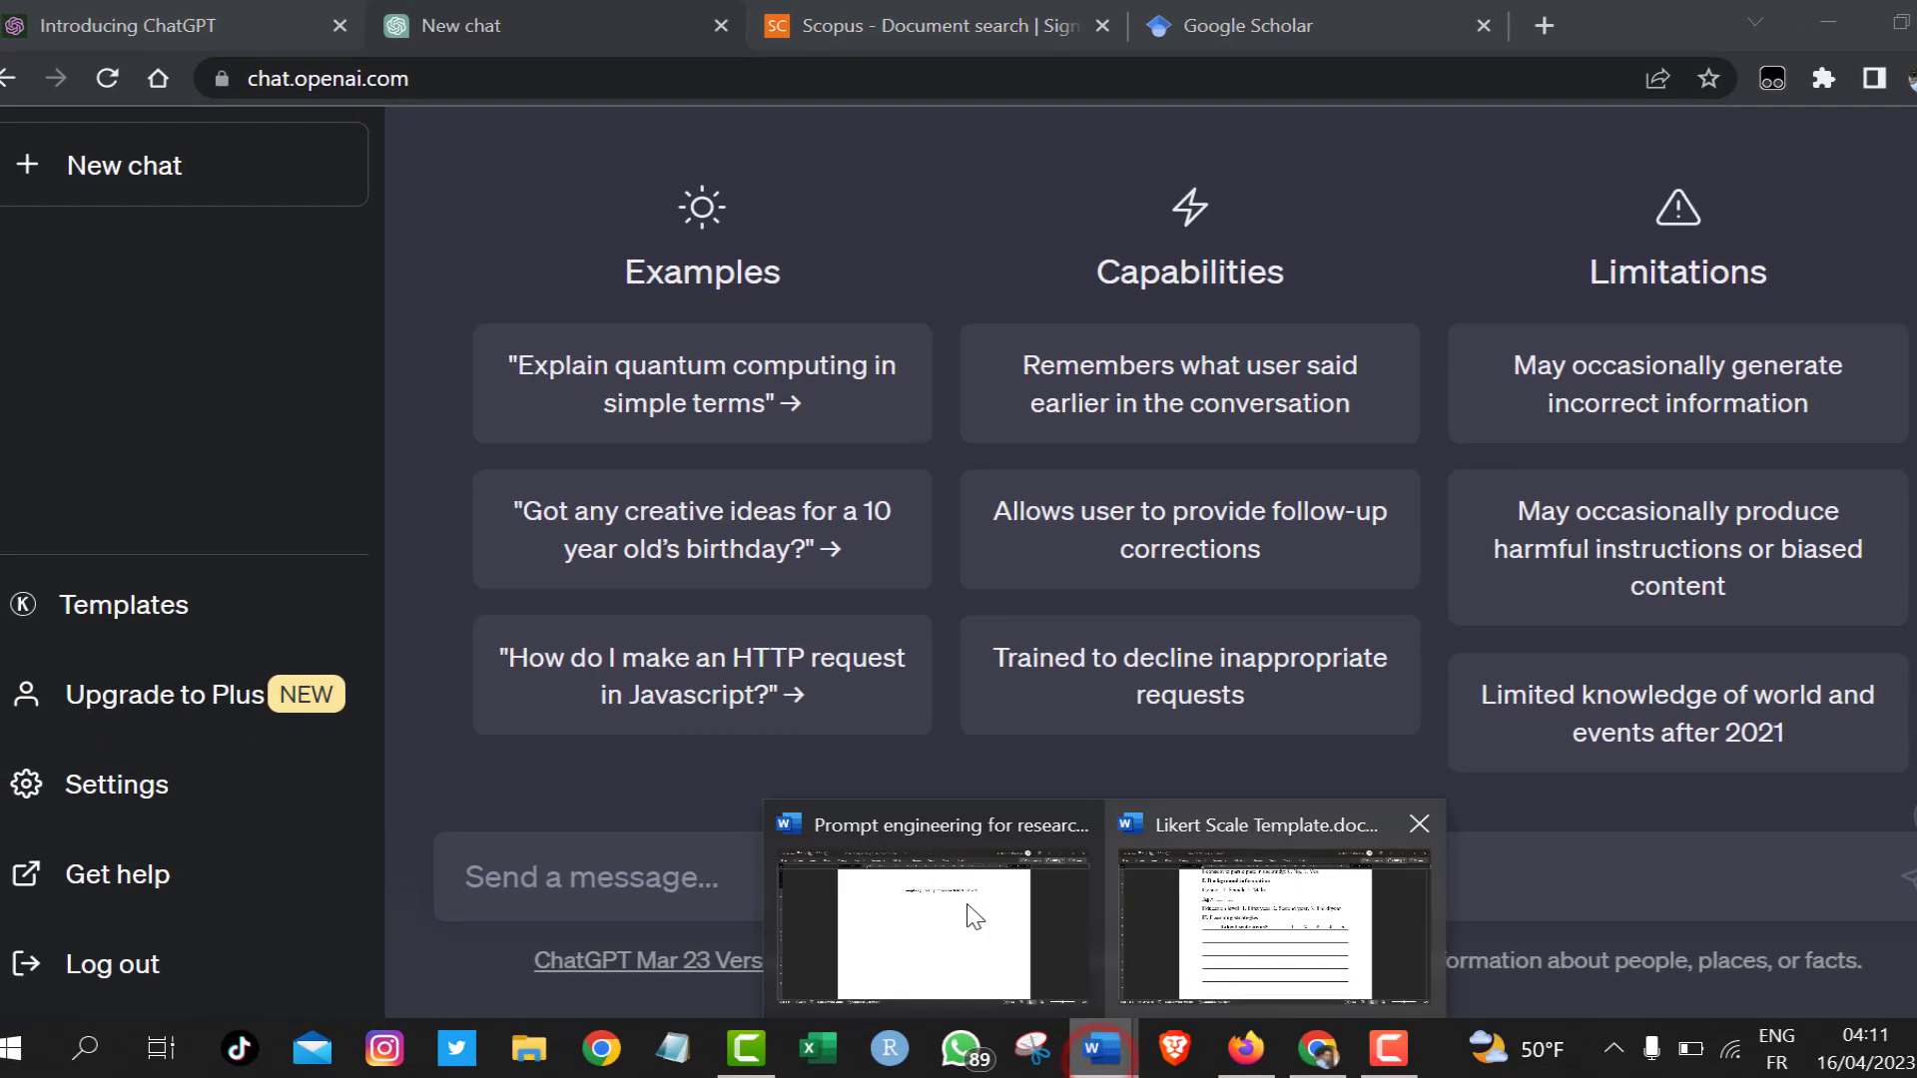
{"action": "left_click", "coordinate": [898, 957]}
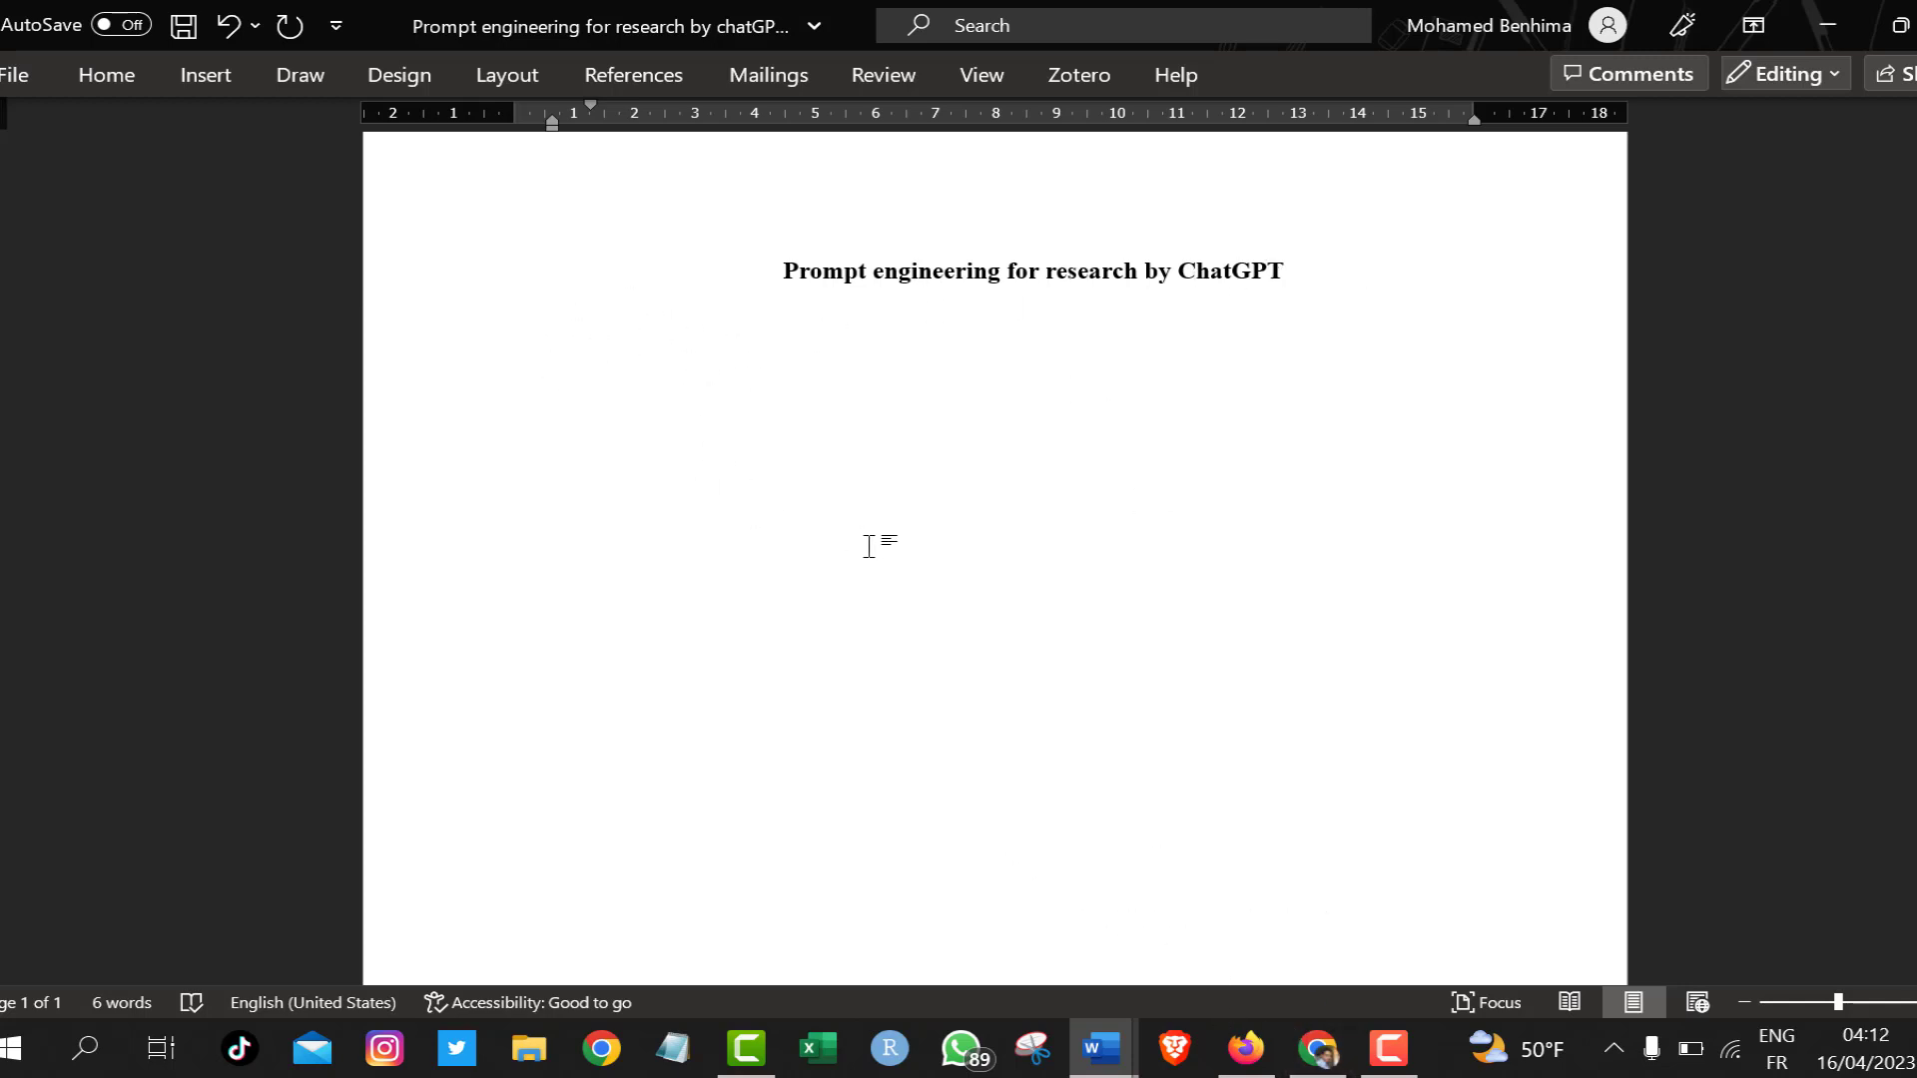
{"action": "left_click", "coordinate": [1318, 1048]}
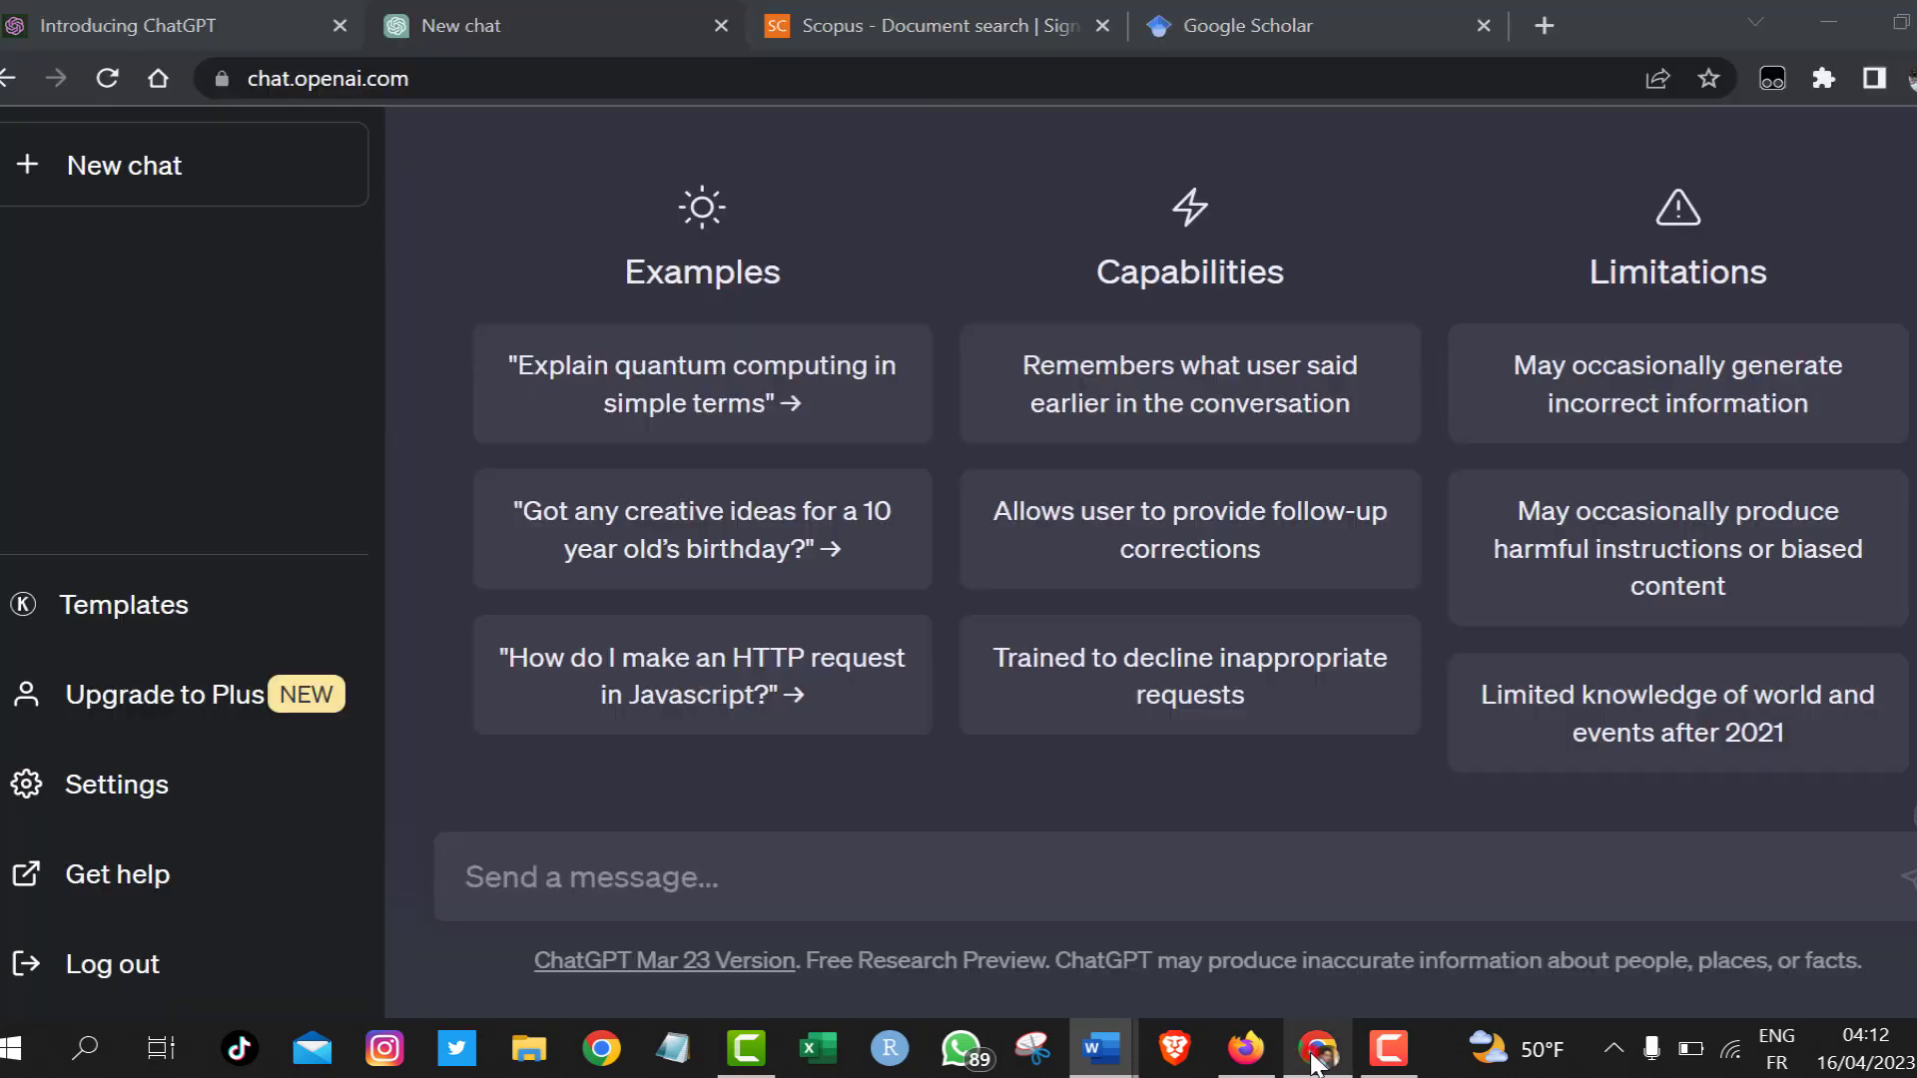
Send the prompt 'suggest research topics on education and artificial intelligence' to ChatGPT
{"action": "left_click", "coordinate": [635, 884]}
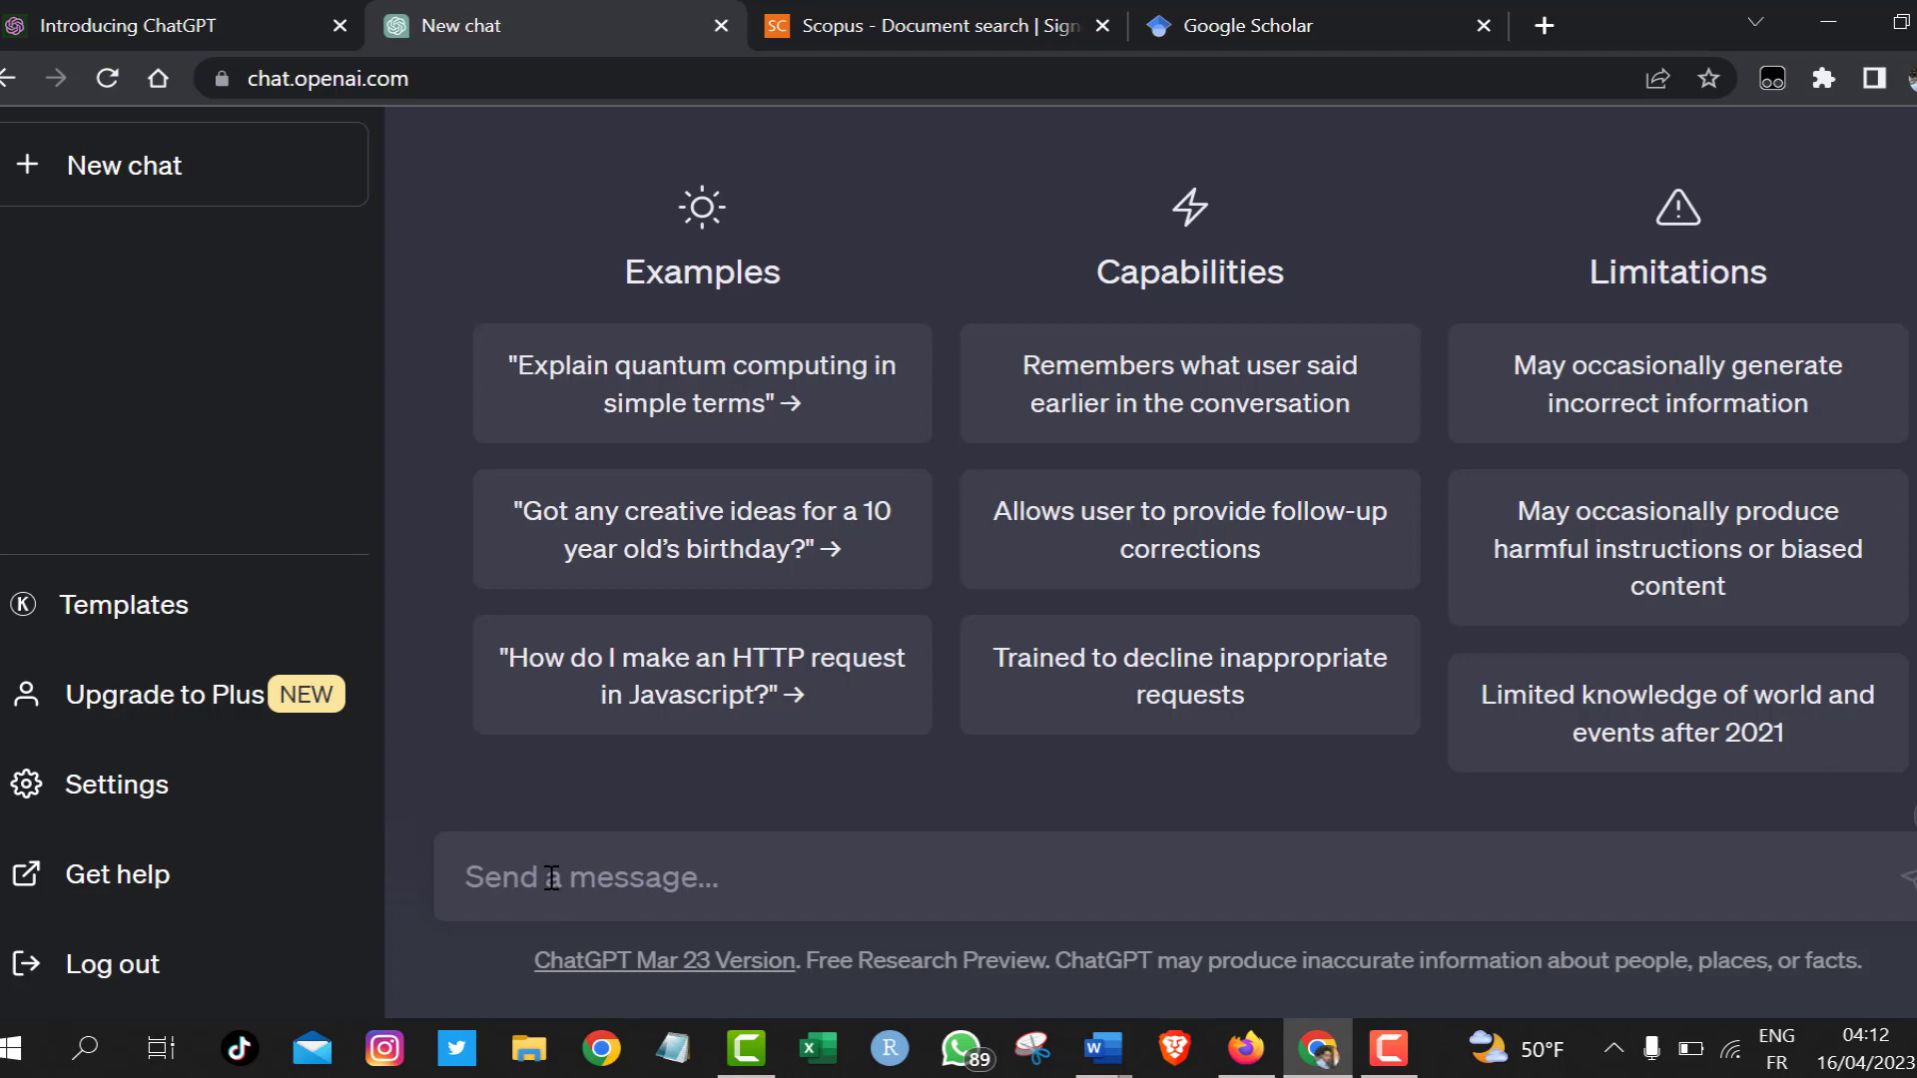
{"action": "type", "text": "sugges"}
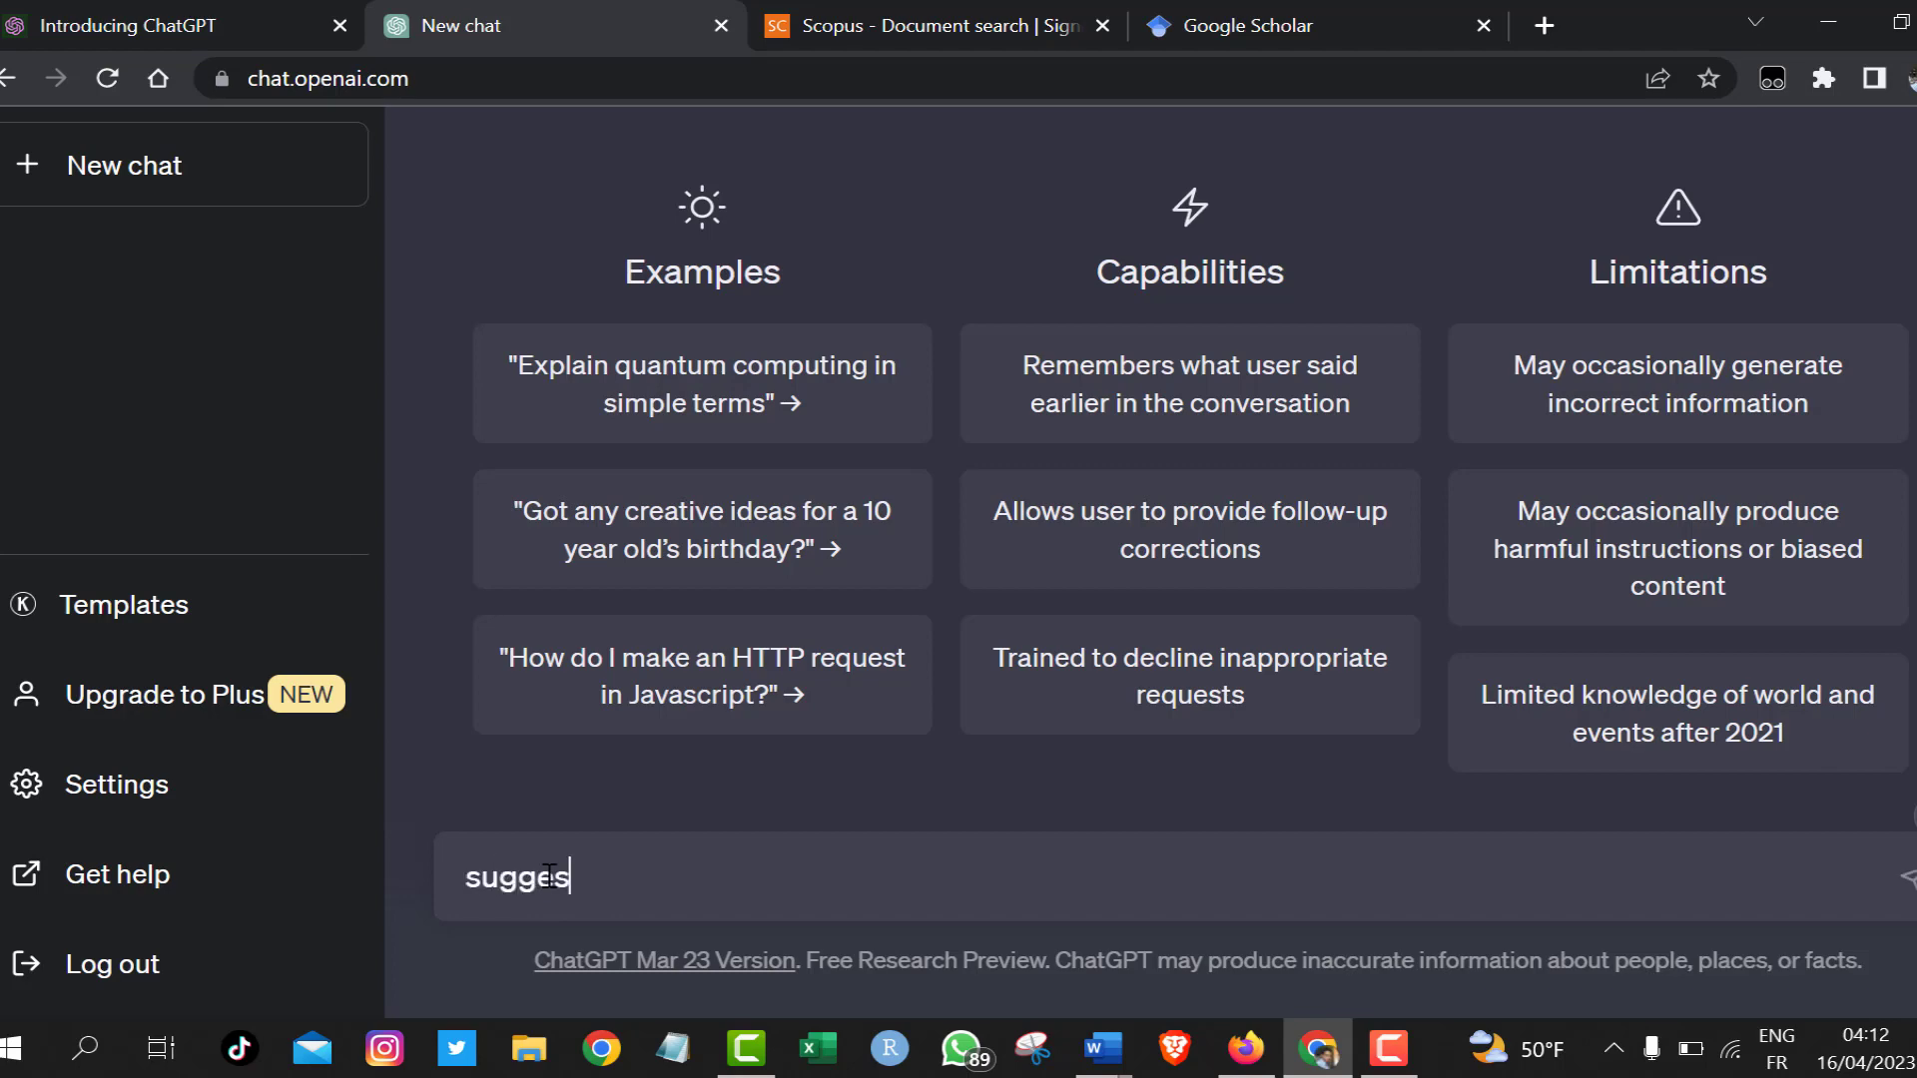
{"action": "type", "text": "t research topic"}
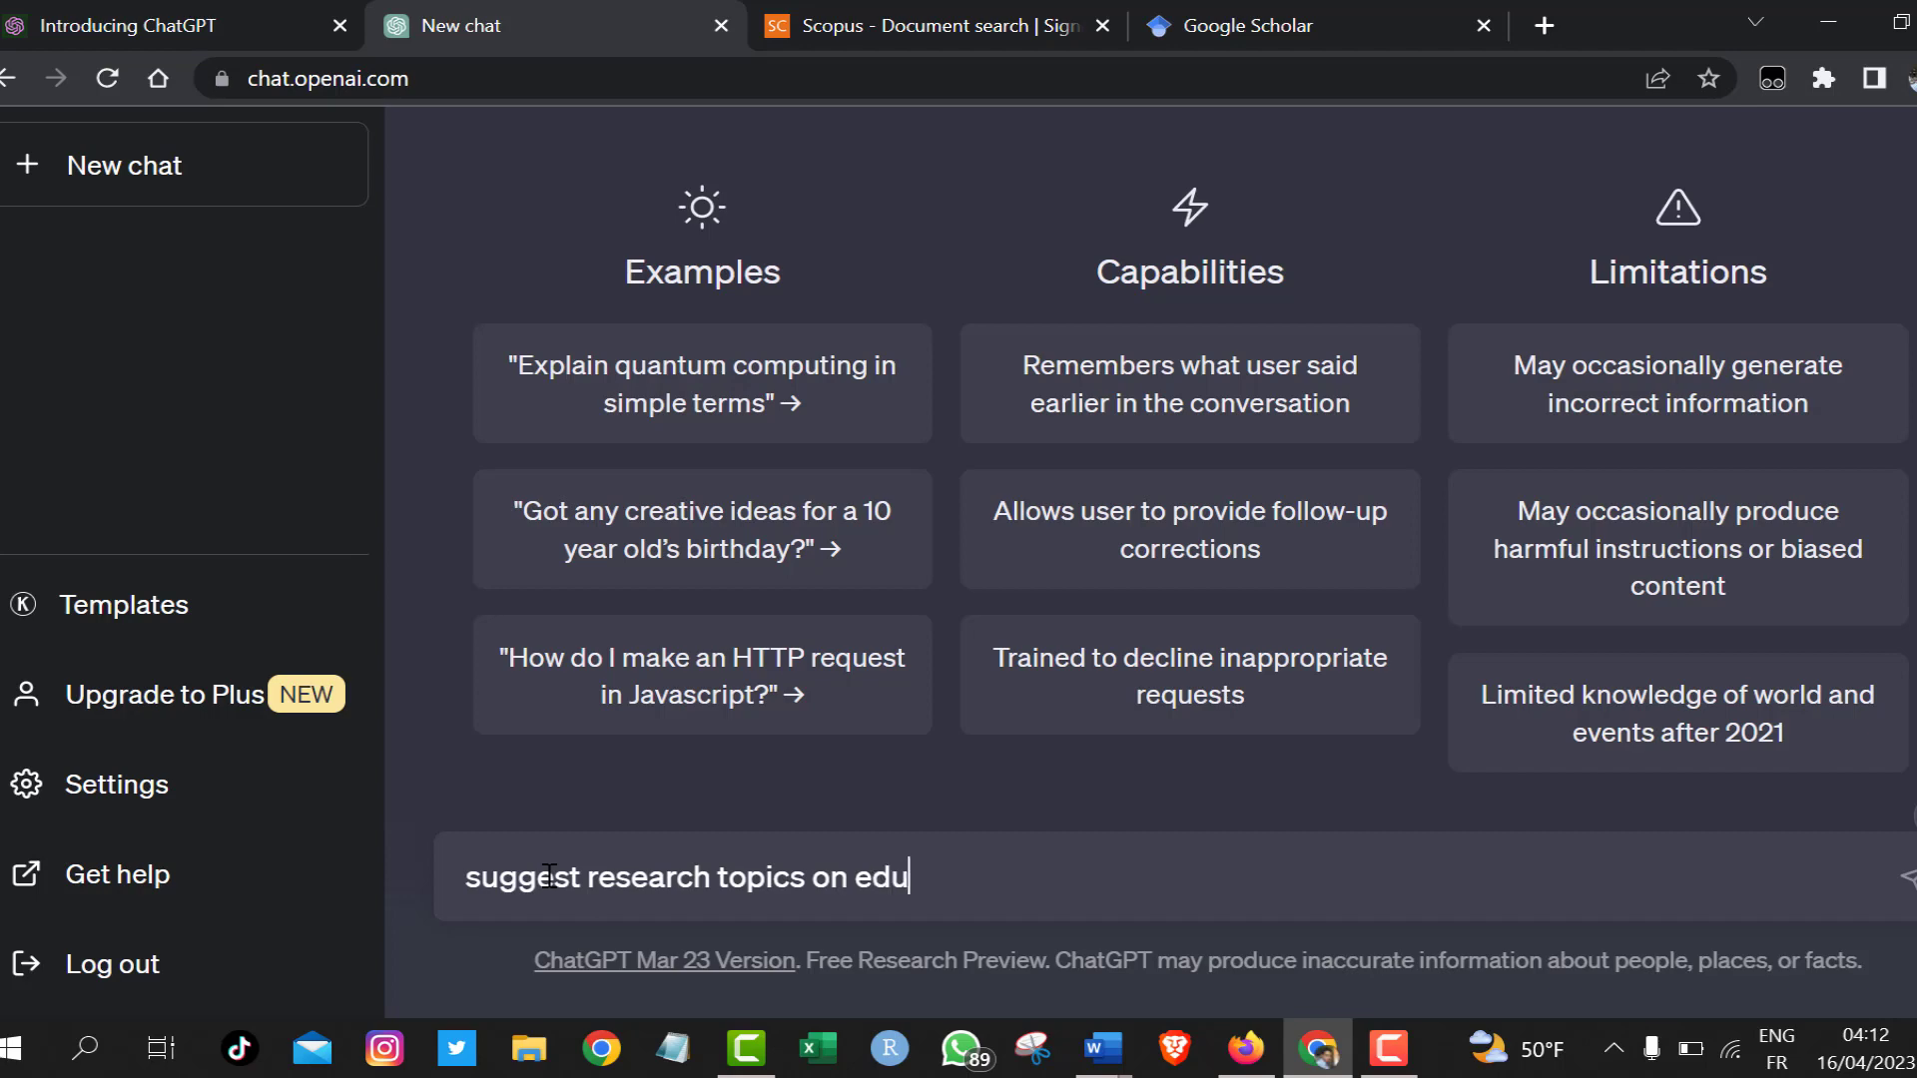
{"action": "type", "text": "ation and "}
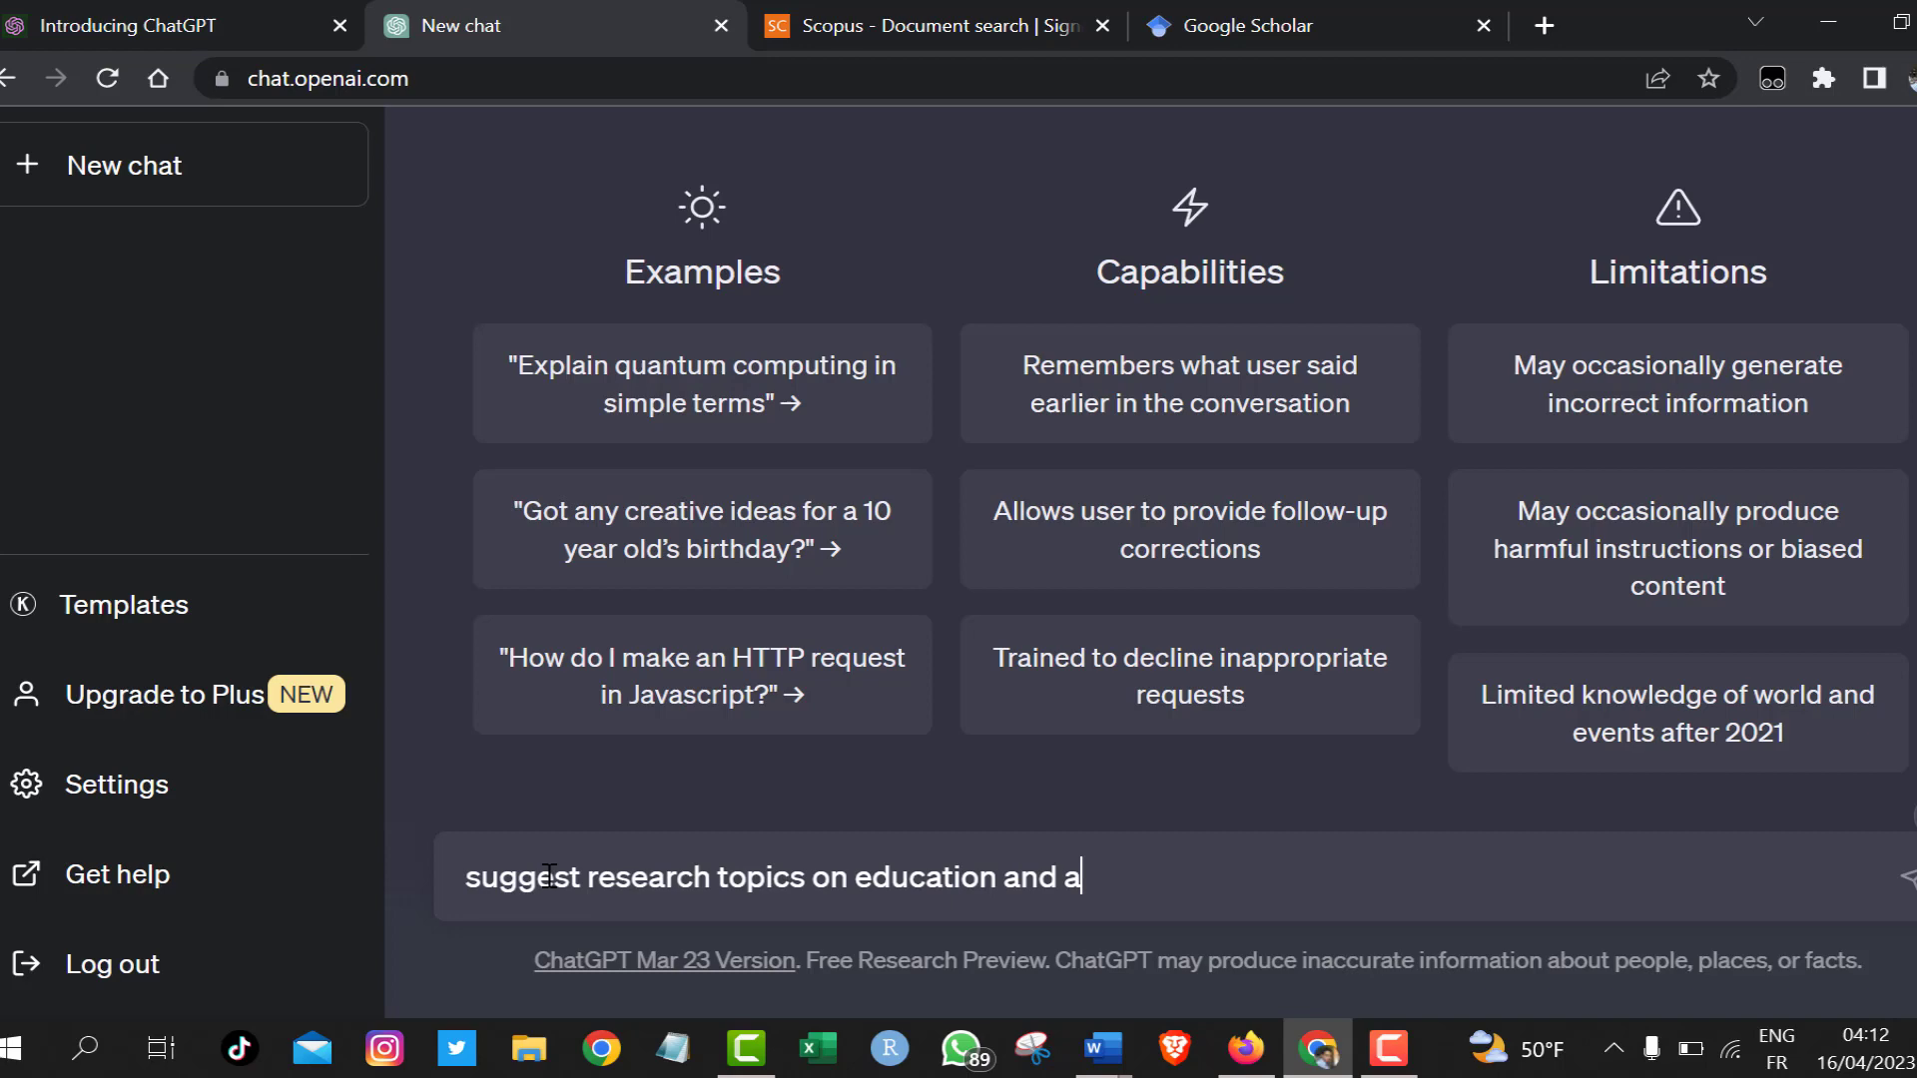
{"action": "type", "text": "artificial intelli"}
{"action": "type", "text": "genc"}
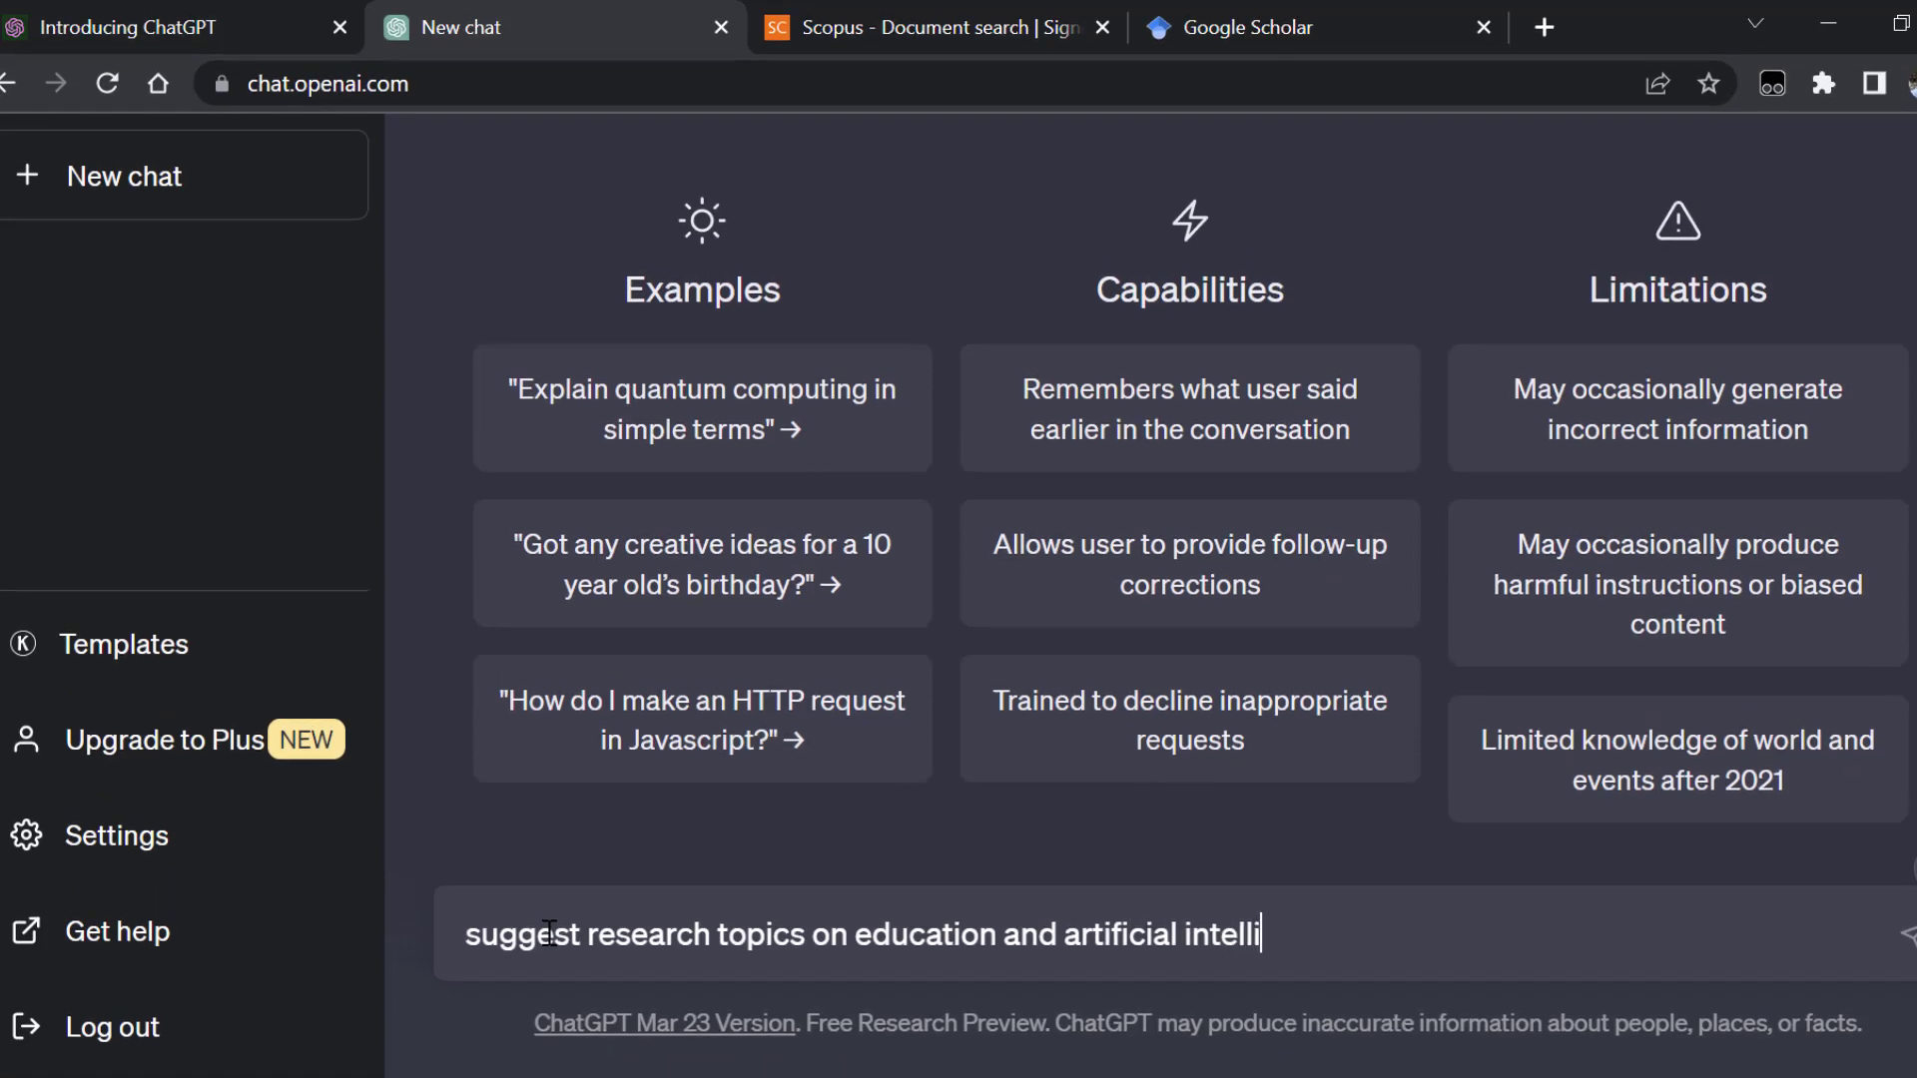
{"action": "key", "text": "Return"}
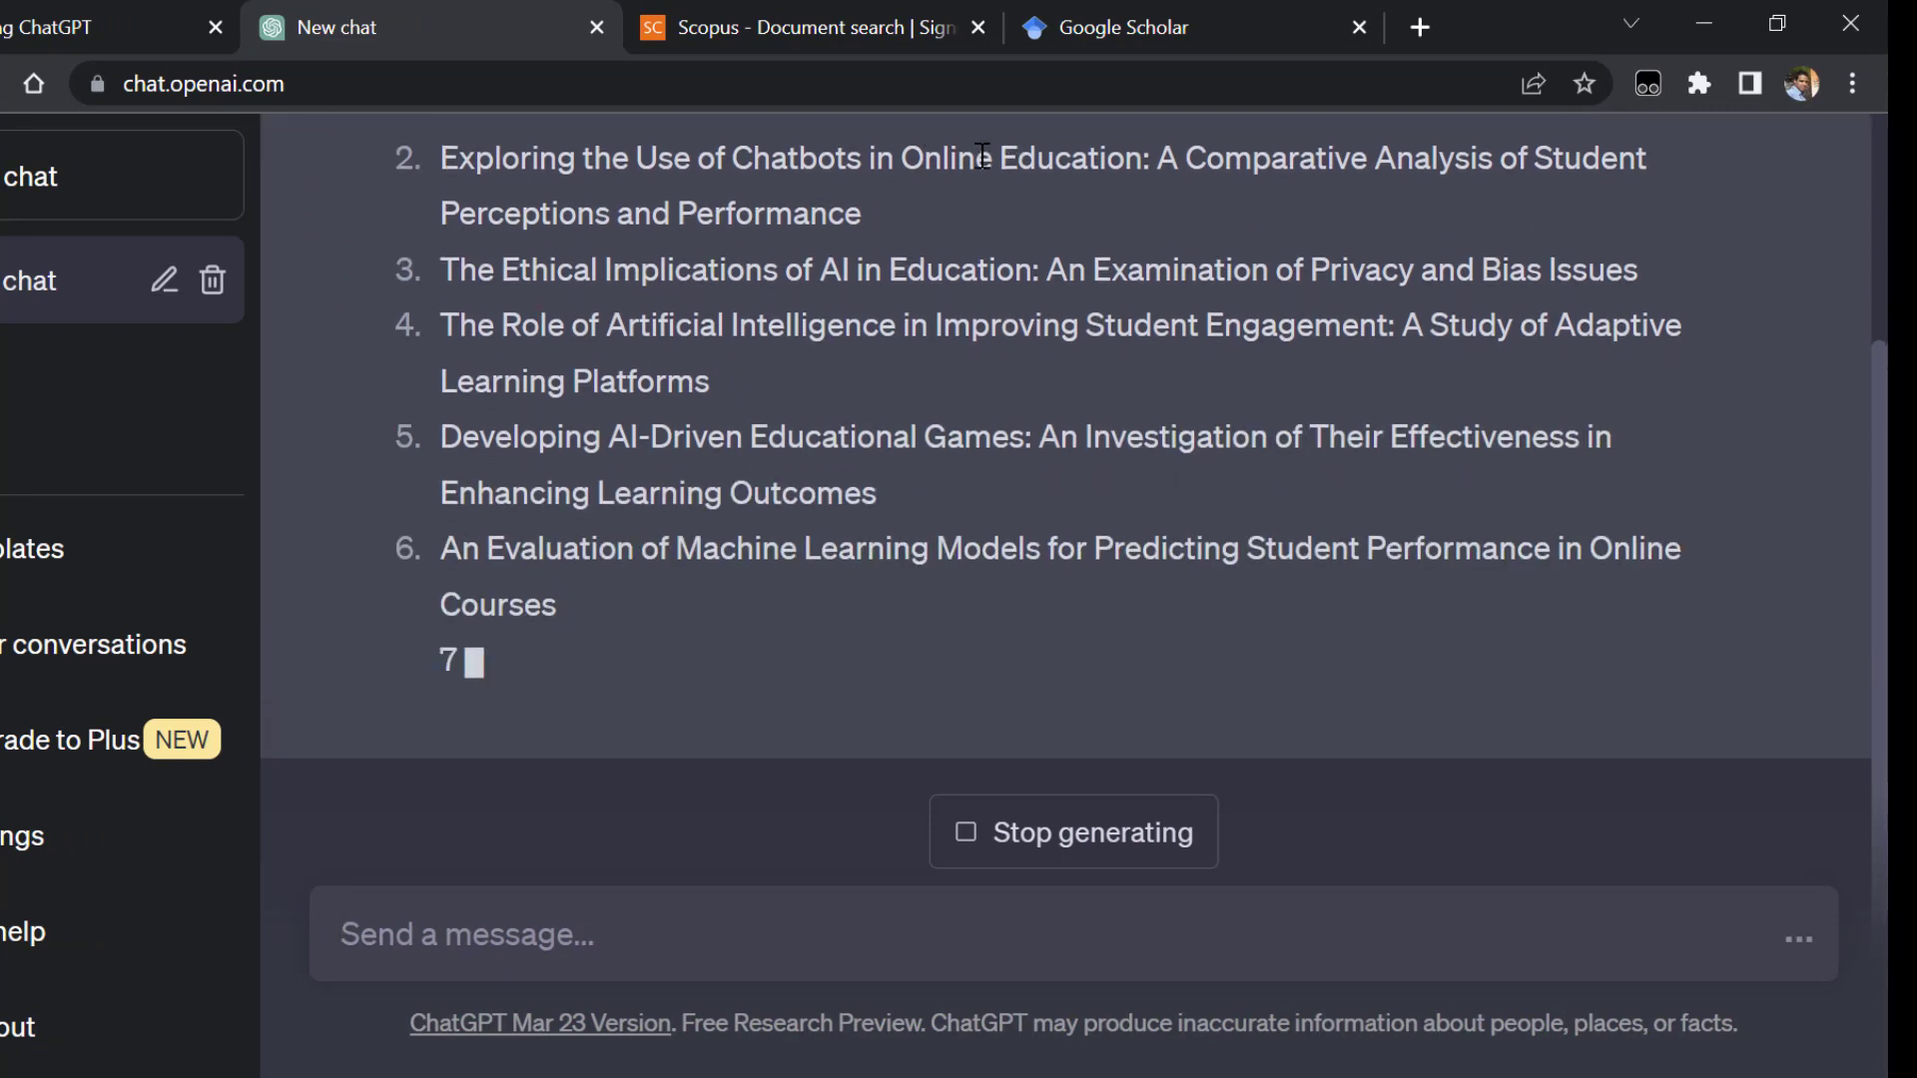
Scroll through all ten suggested topics as the reply finishes, ending back at the top
{"action": "scroll", "coordinate": [1119, 282], "scroll_direction": "up", "scroll_amount": 3}
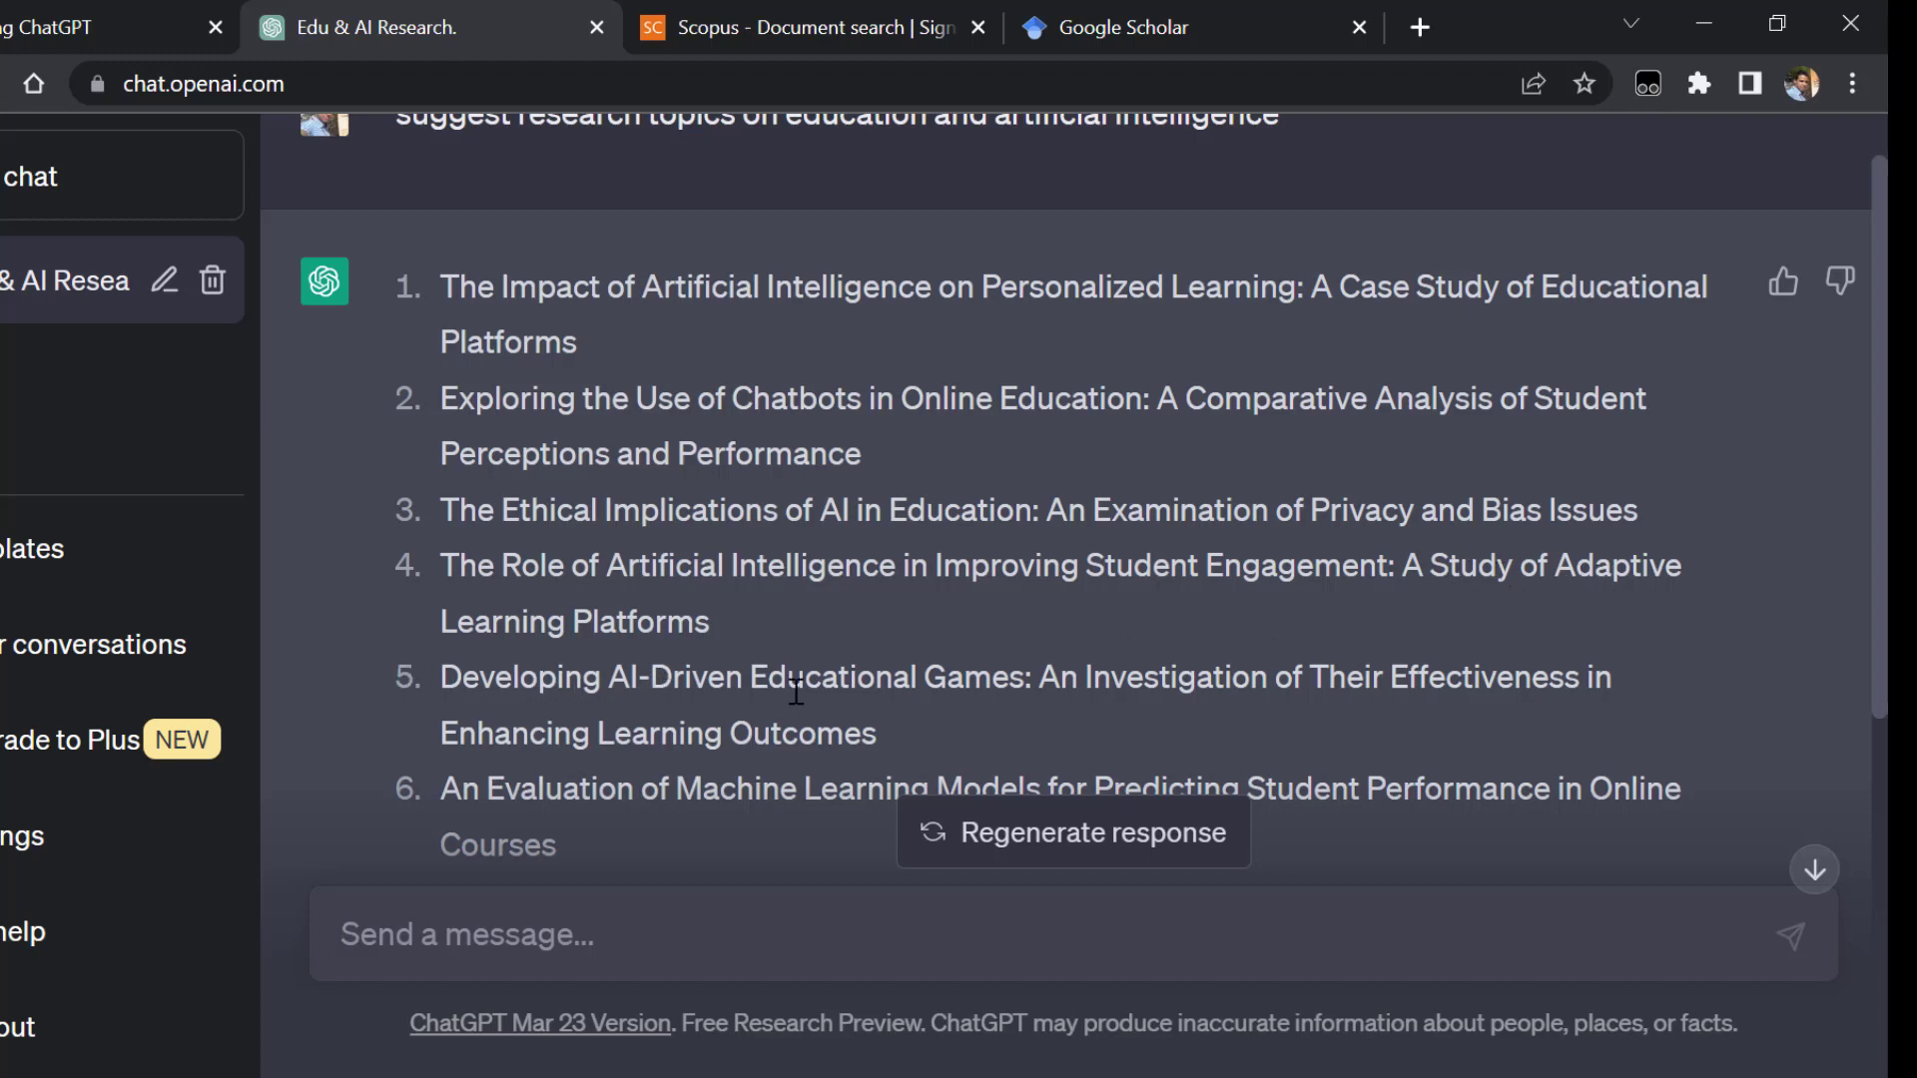
{"action": "scroll", "coordinate": [959, 682], "scroll_direction": "down", "scroll_amount": 5}
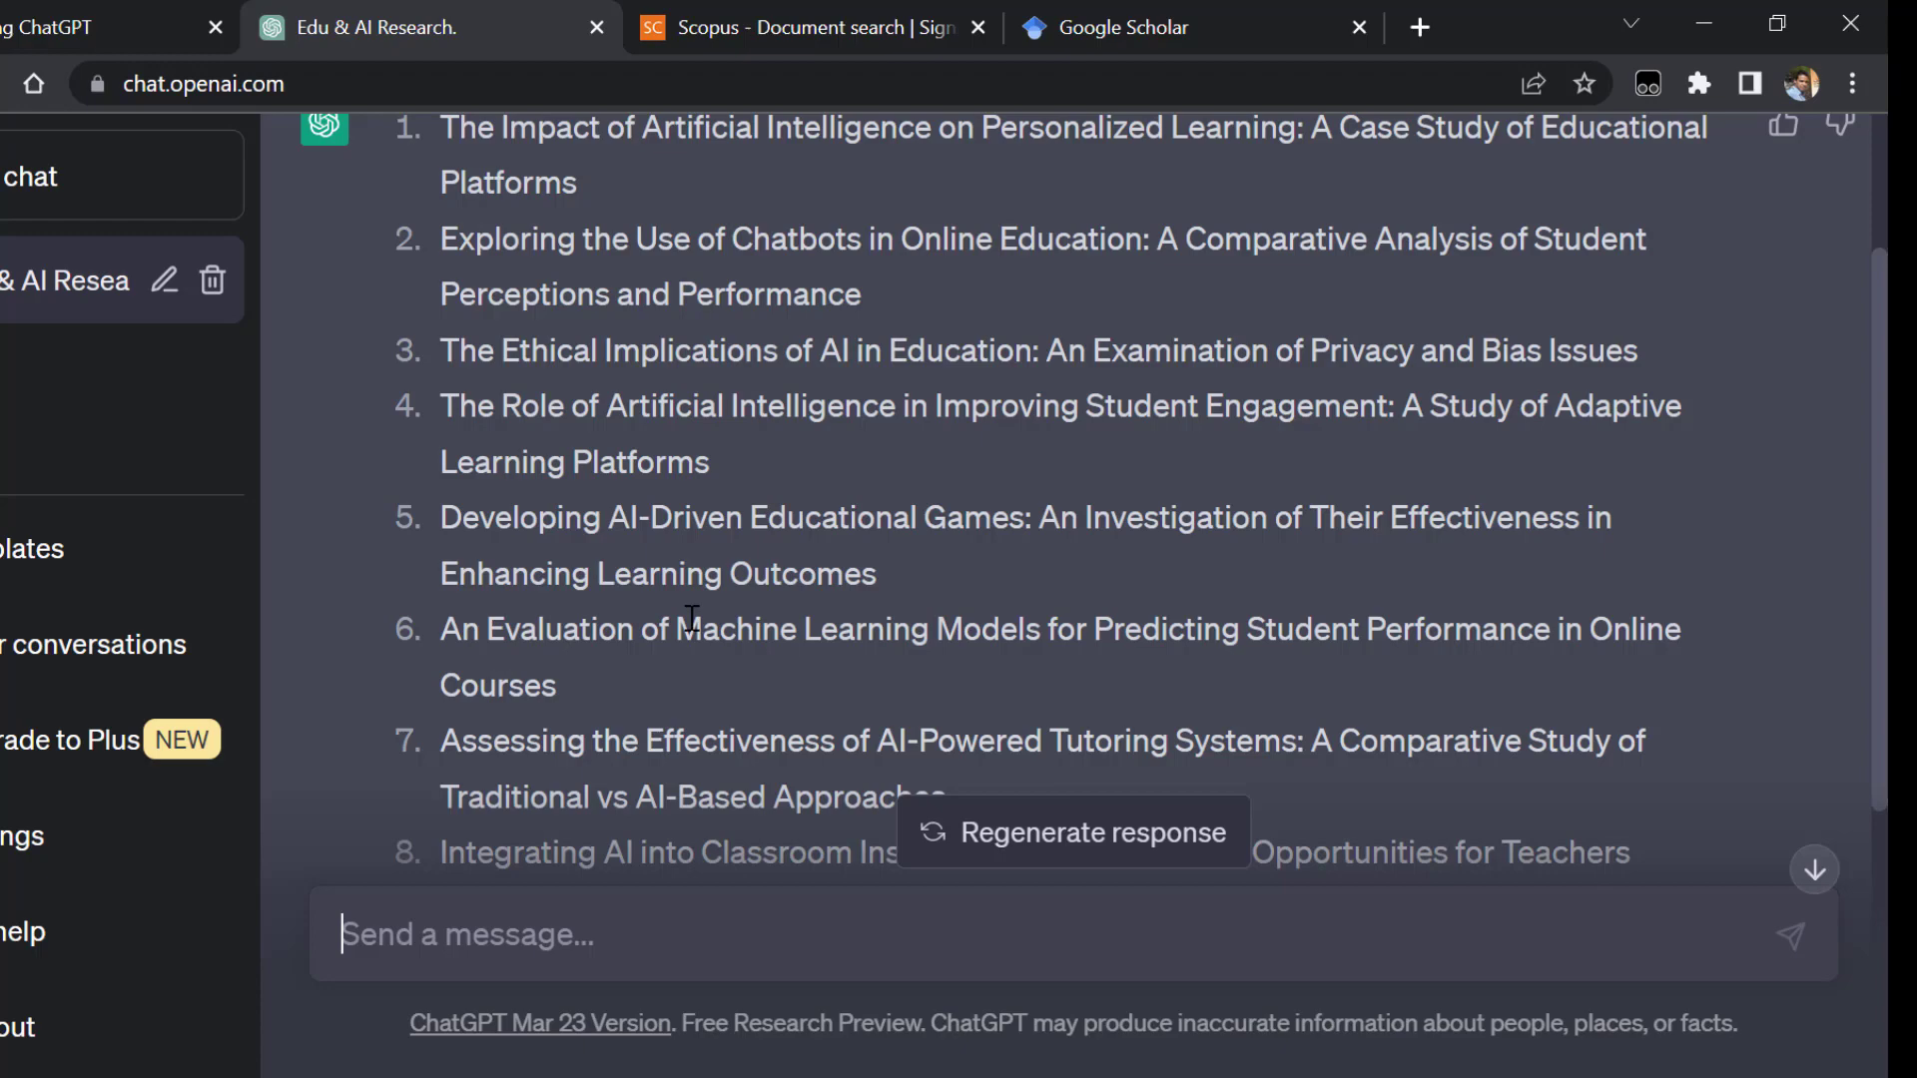
{"action": "scroll", "coordinate": [487, 587], "scroll_direction": "down", "scroll_amount": 2}
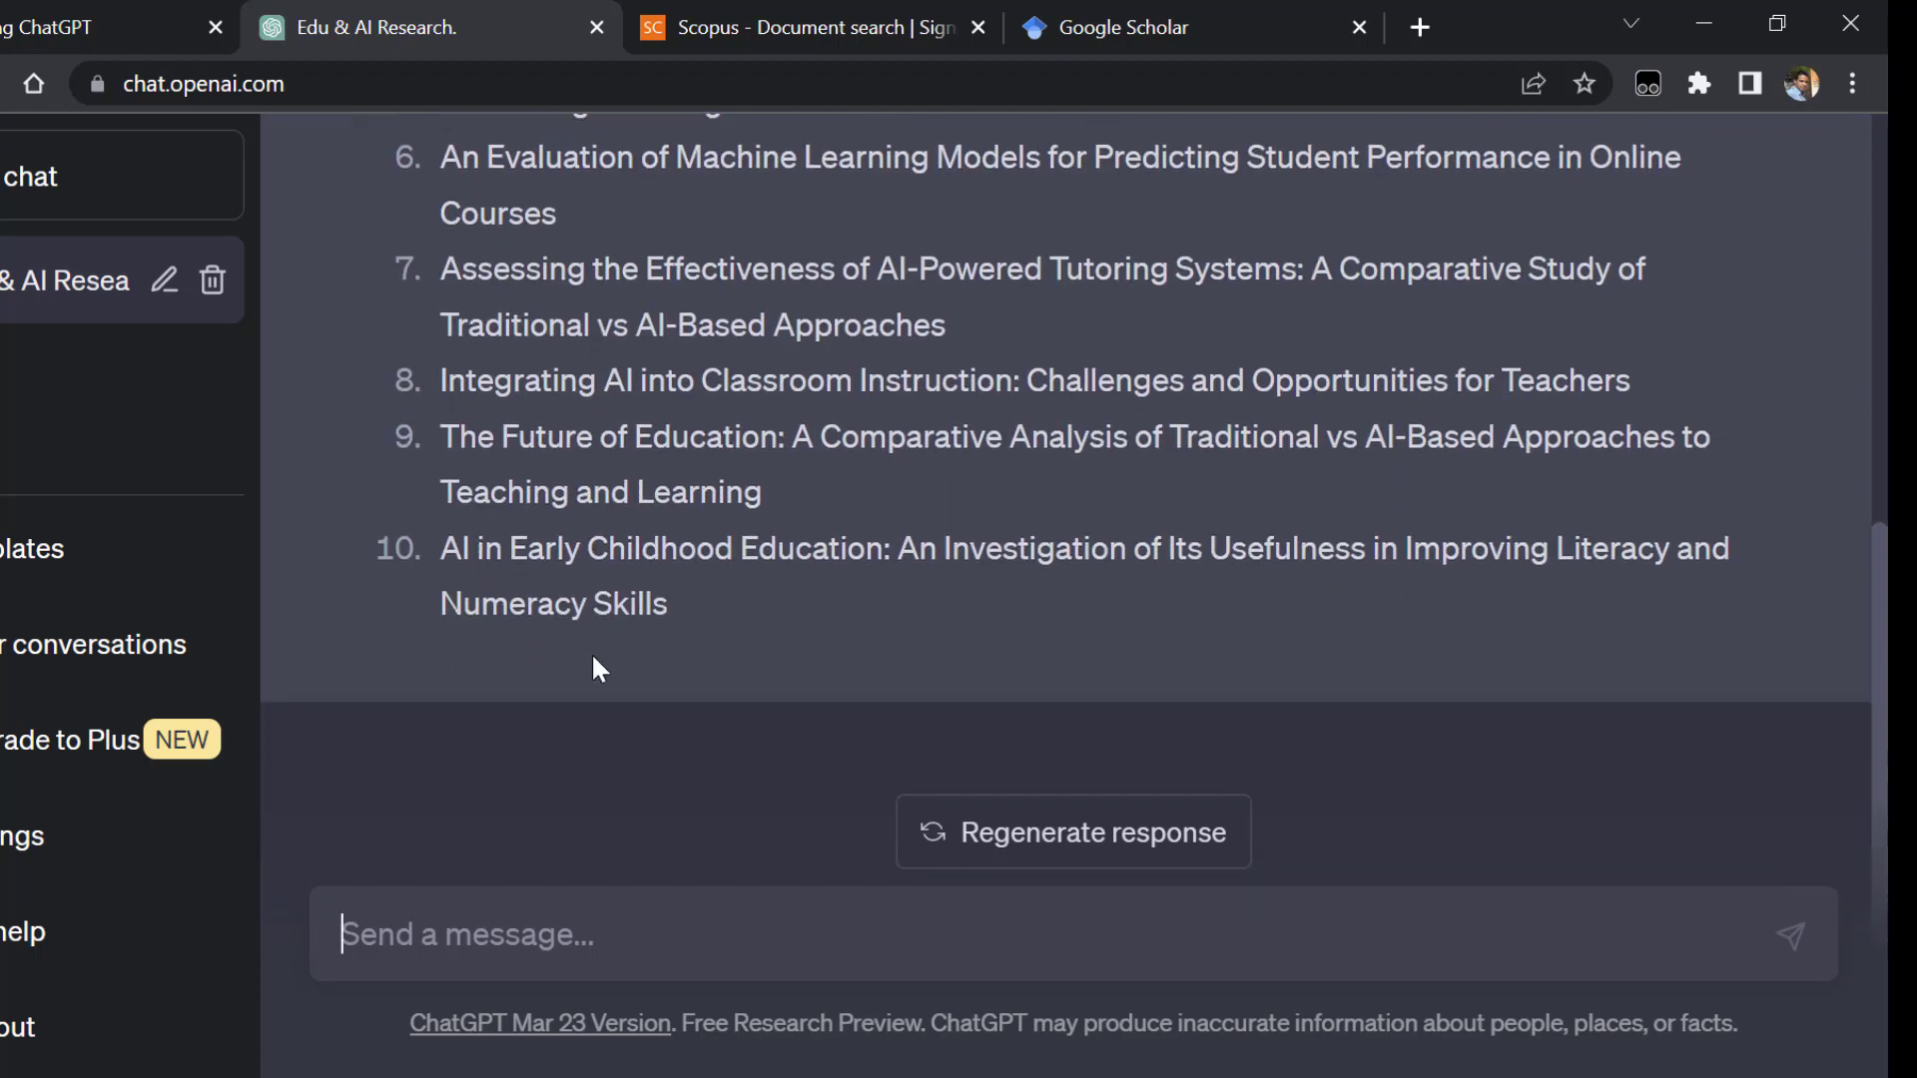
{"action": "scroll", "coordinate": [493, 548], "scroll_direction": "up", "scroll_amount": 7}
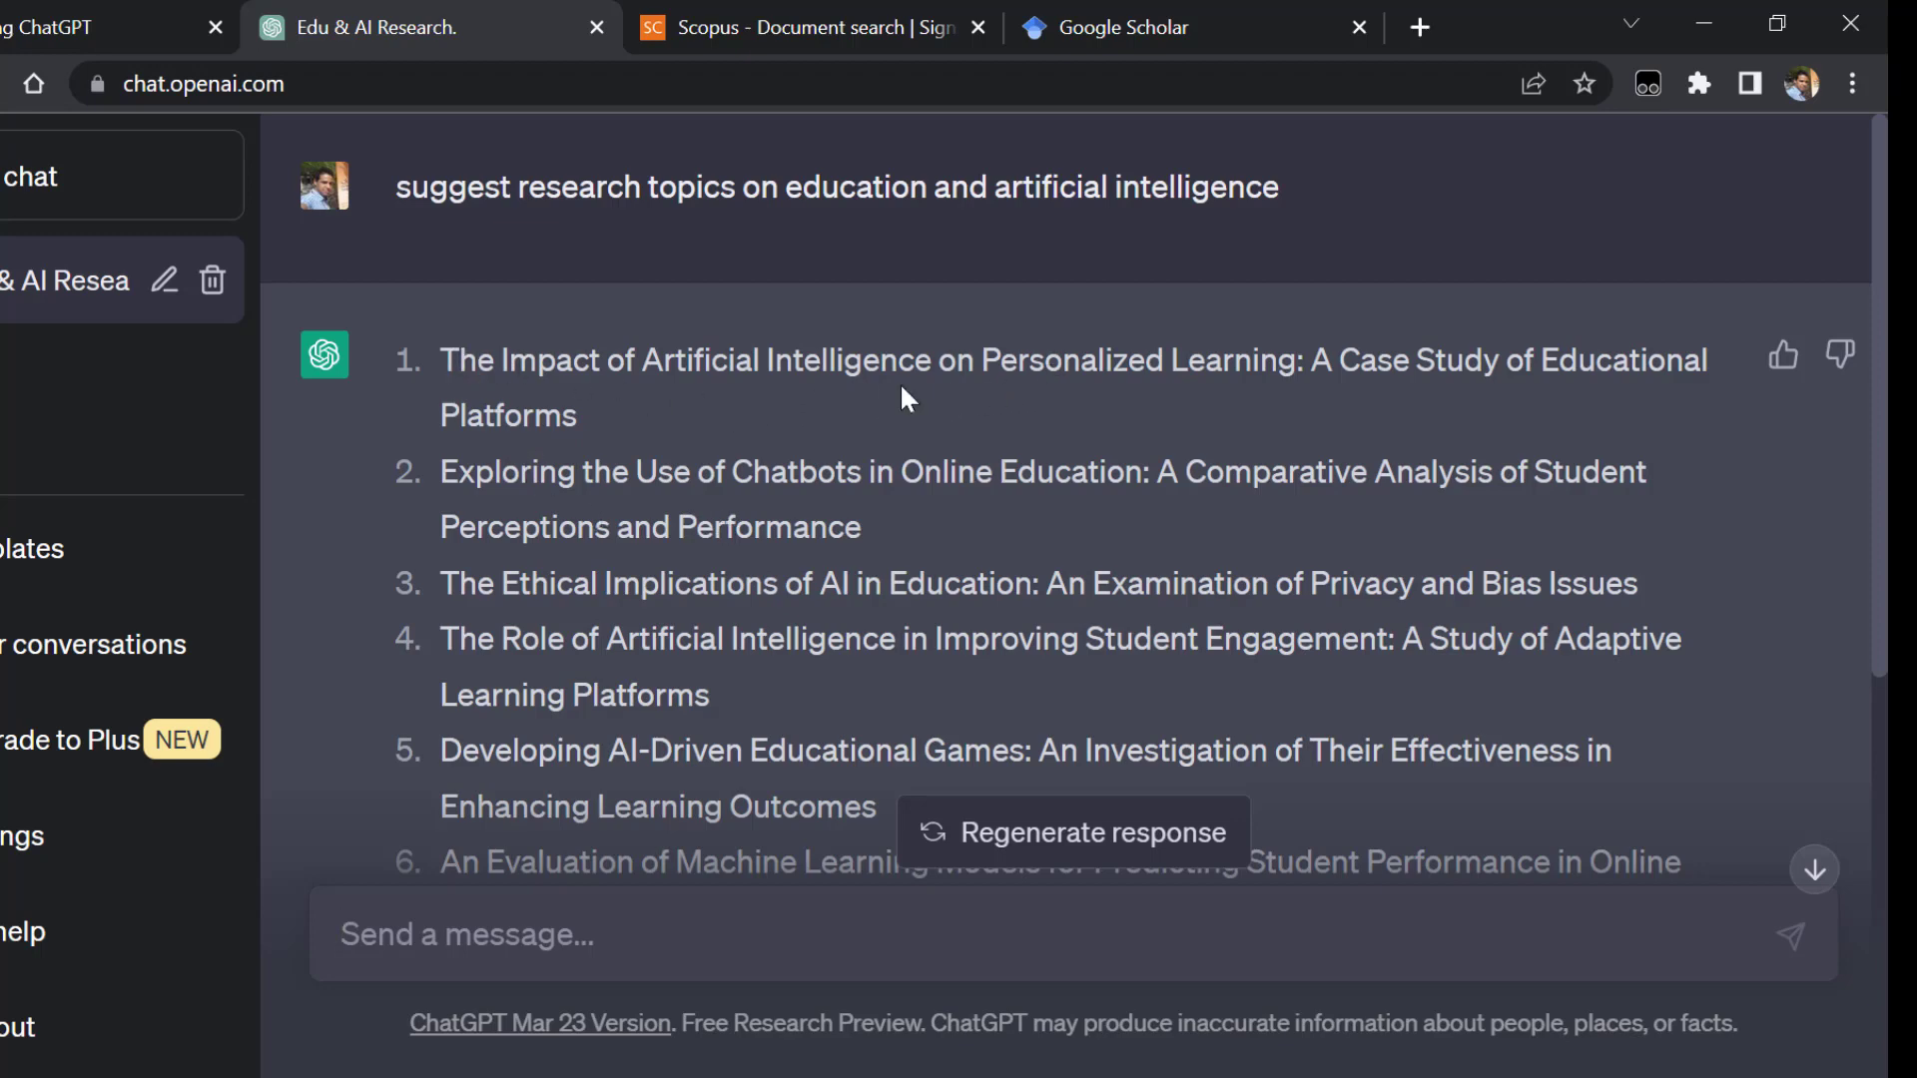
Copy the title of topic 1, AI's impact on personalized learning through educational platforms
{"action": "left_click_drag", "start_coordinate": [445, 360], "coordinate": [597, 412]}
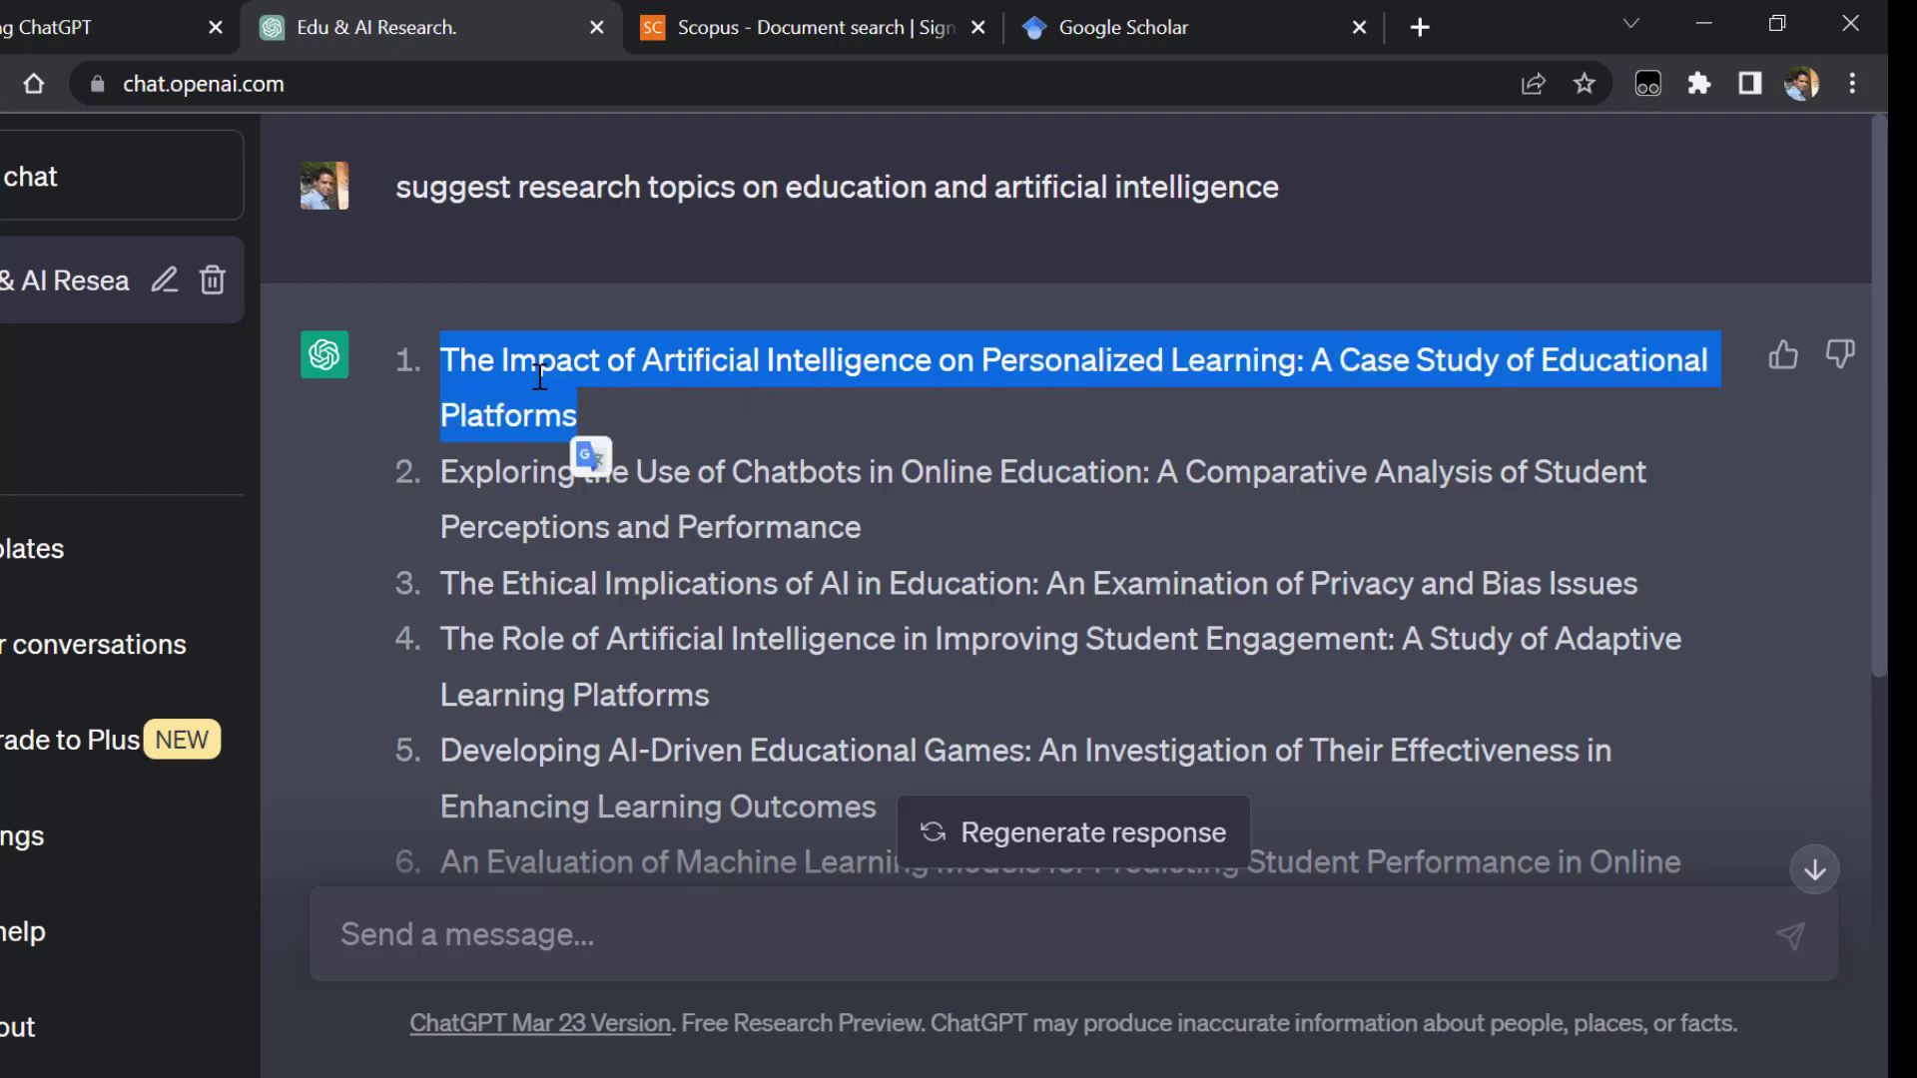
{"action": "right_click", "coordinate": [531, 364]}
{"action": "left_click", "coordinate": [595, 393]}
Ask ChatGPT to design a full thesis research proposal on the pasted topic title
{"action": "scroll", "coordinate": [599, 449], "scroll_direction": "down", "scroll_amount": 3}
{"action": "left_click", "coordinate": [440, 928]}
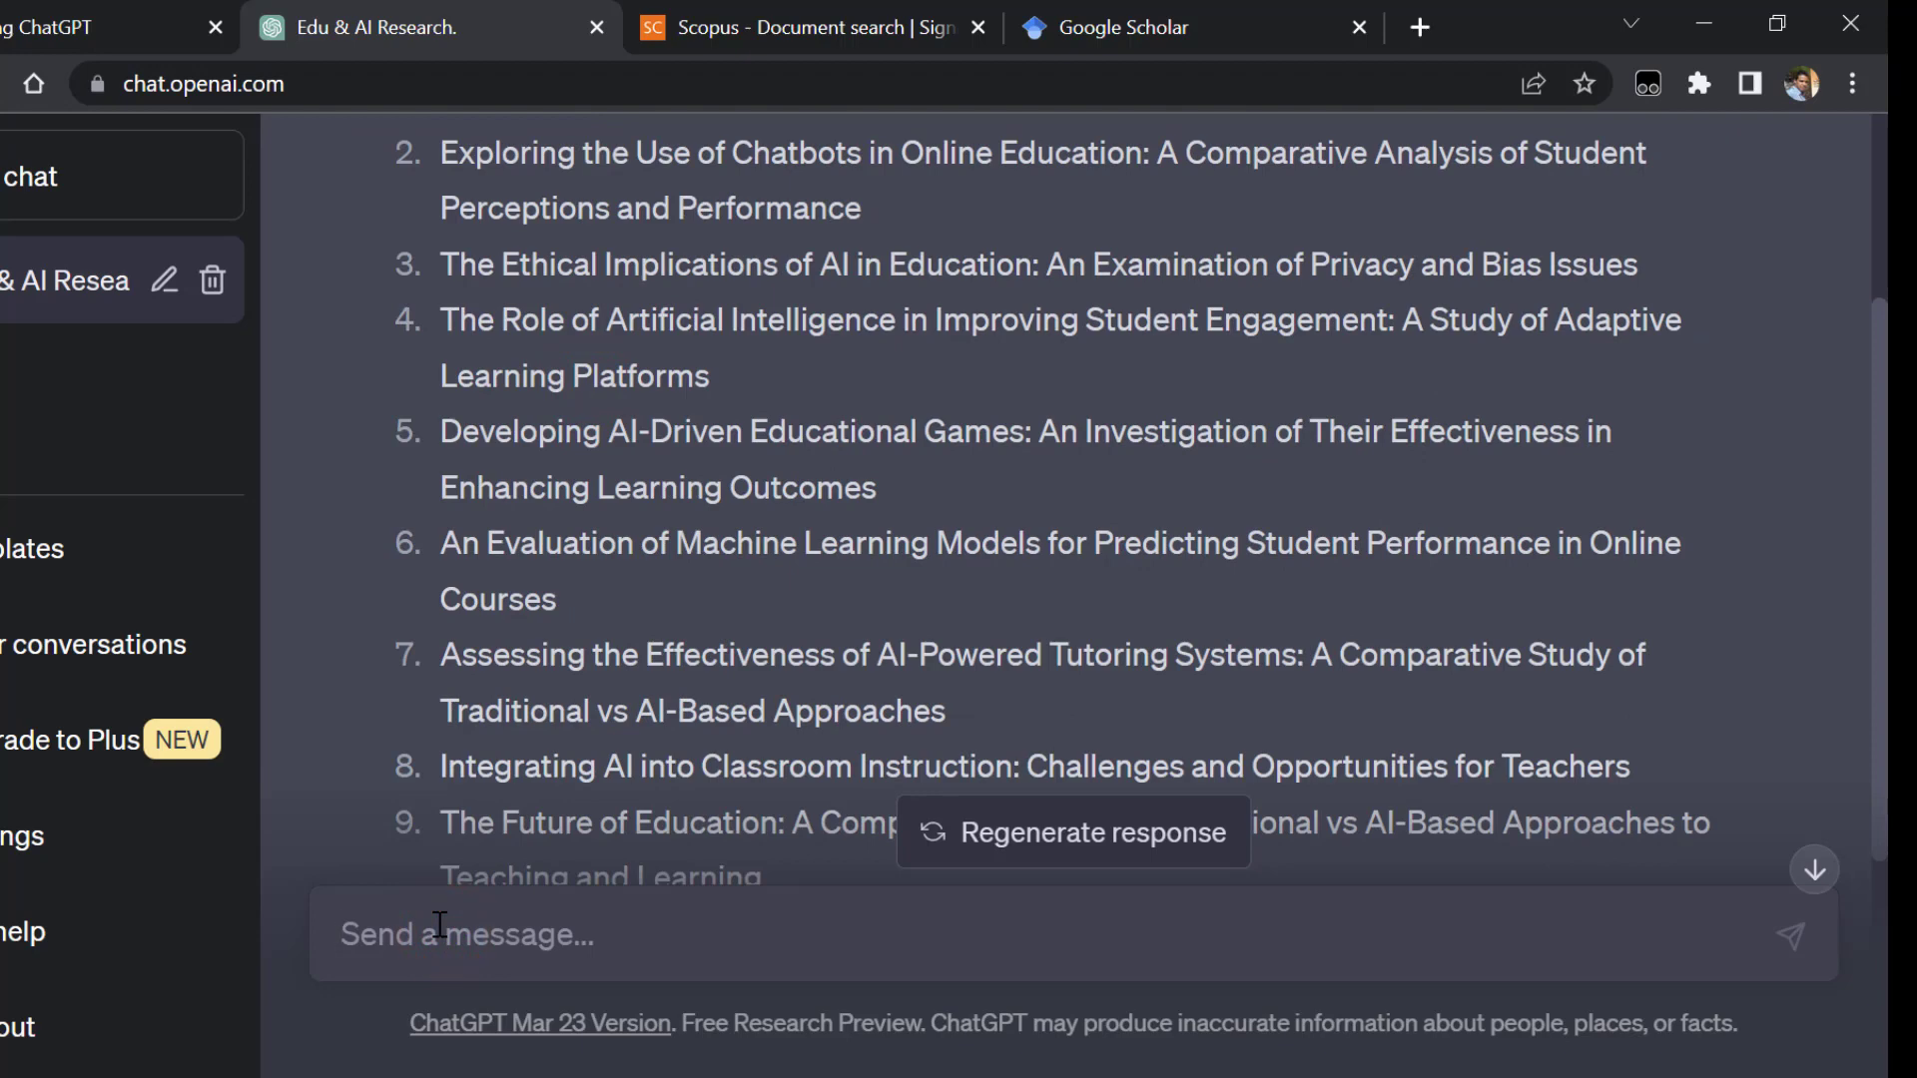
{"action": "type", "text": "de"}
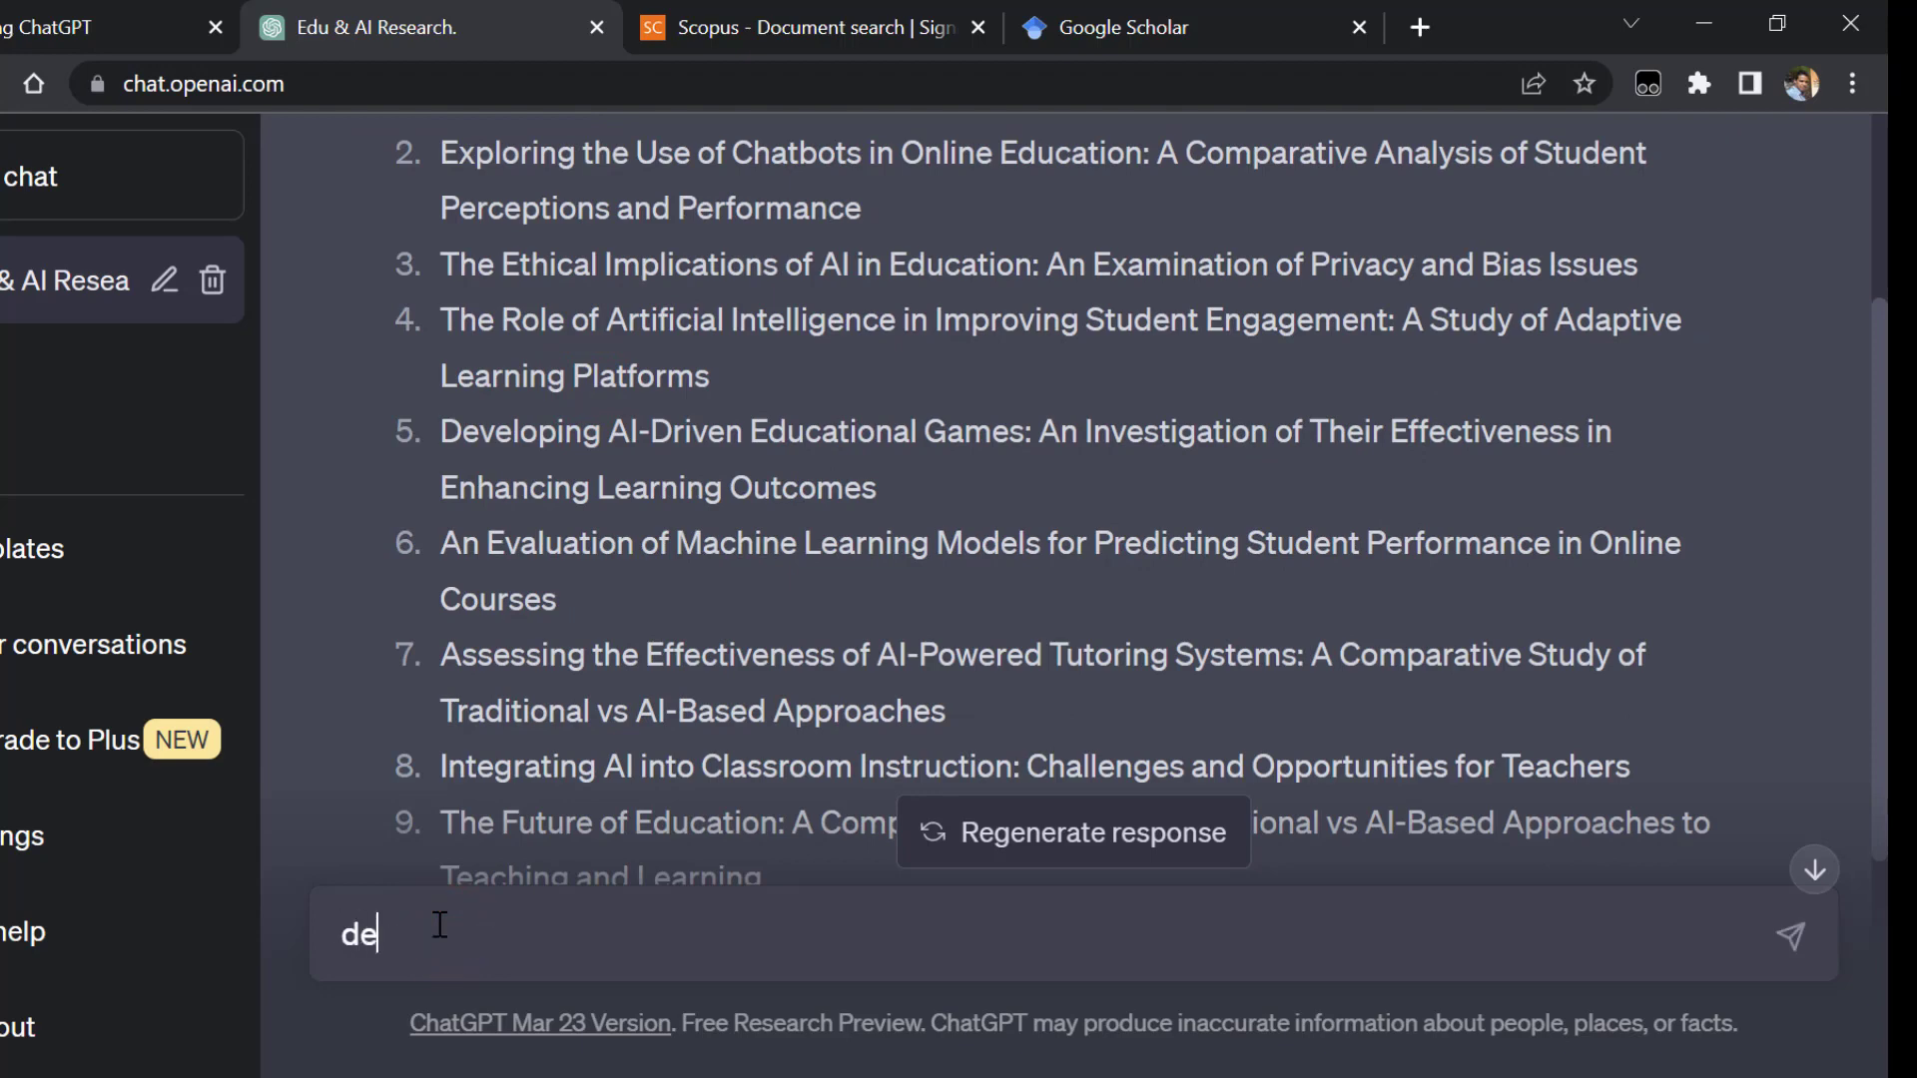
{"action": "type", "text": "sign a full research propo"}
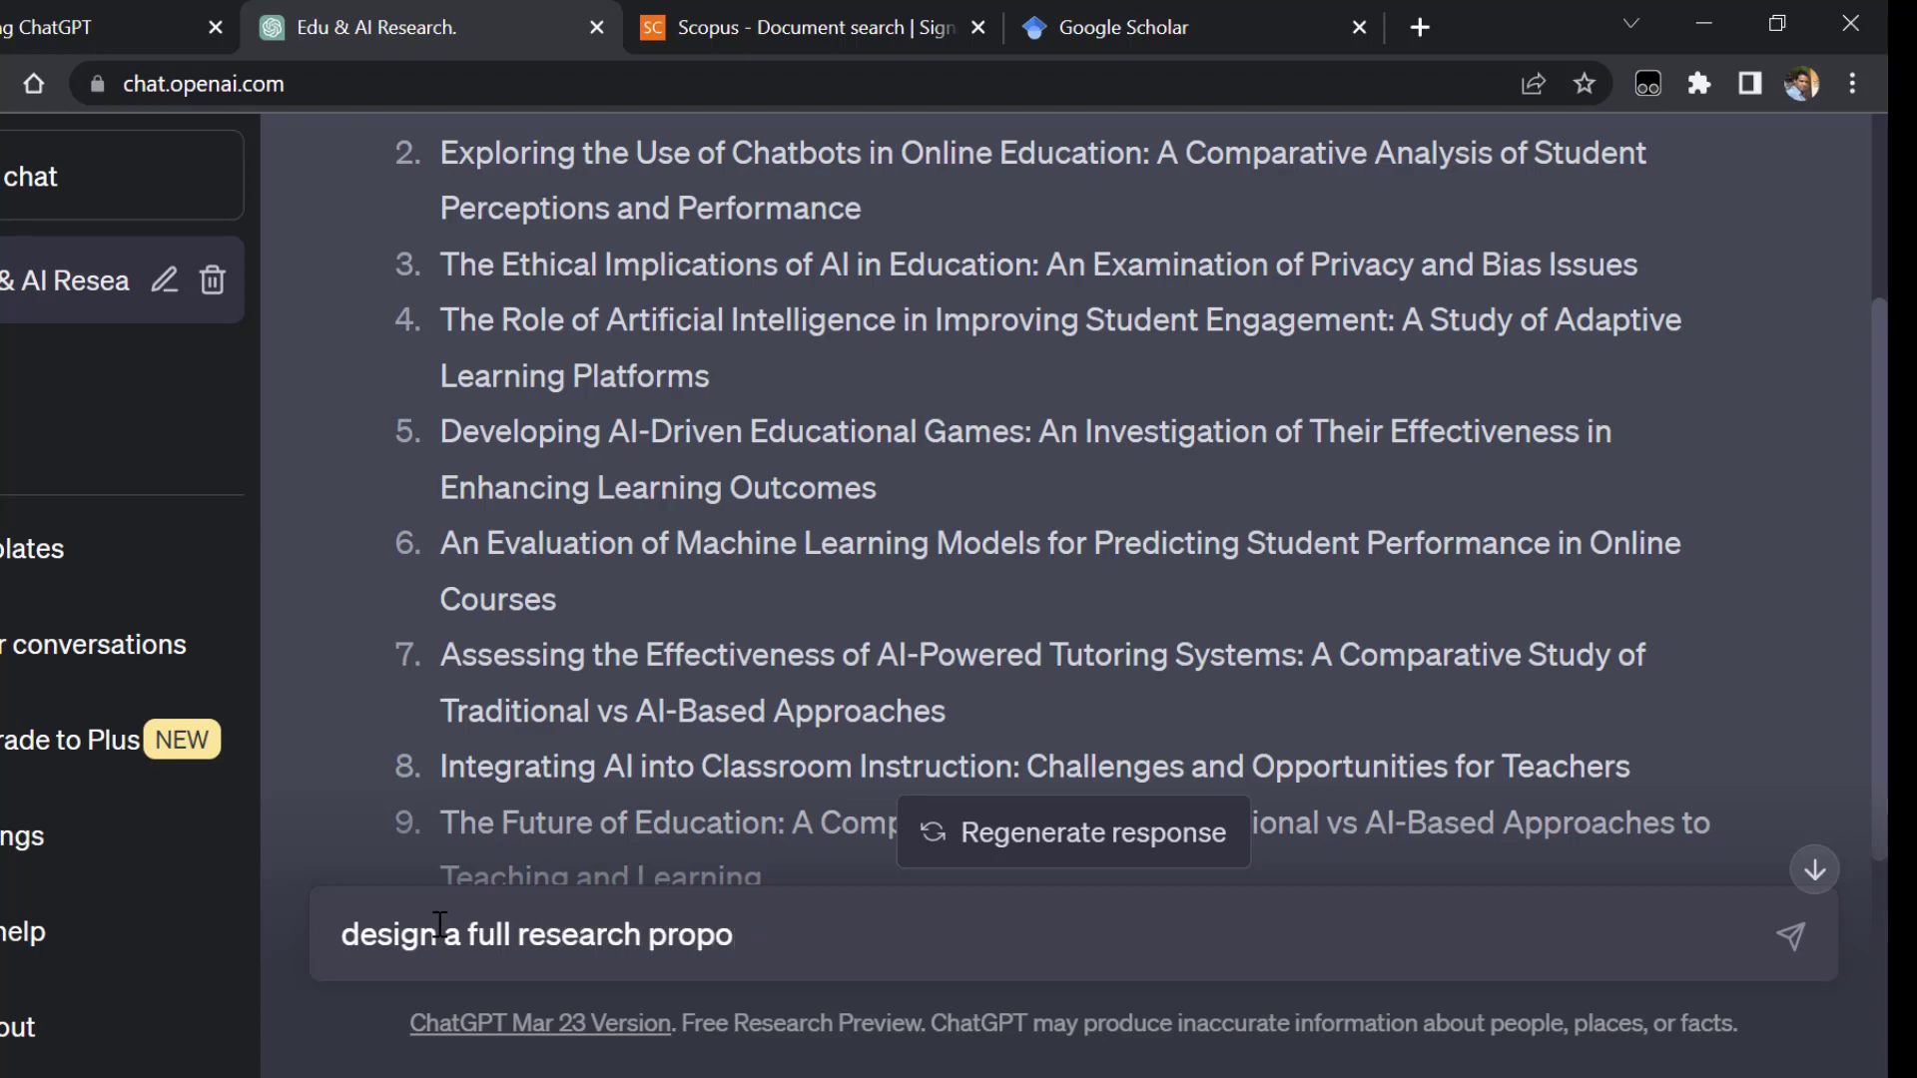
{"action": "type", "text": "isfor a thesis"}
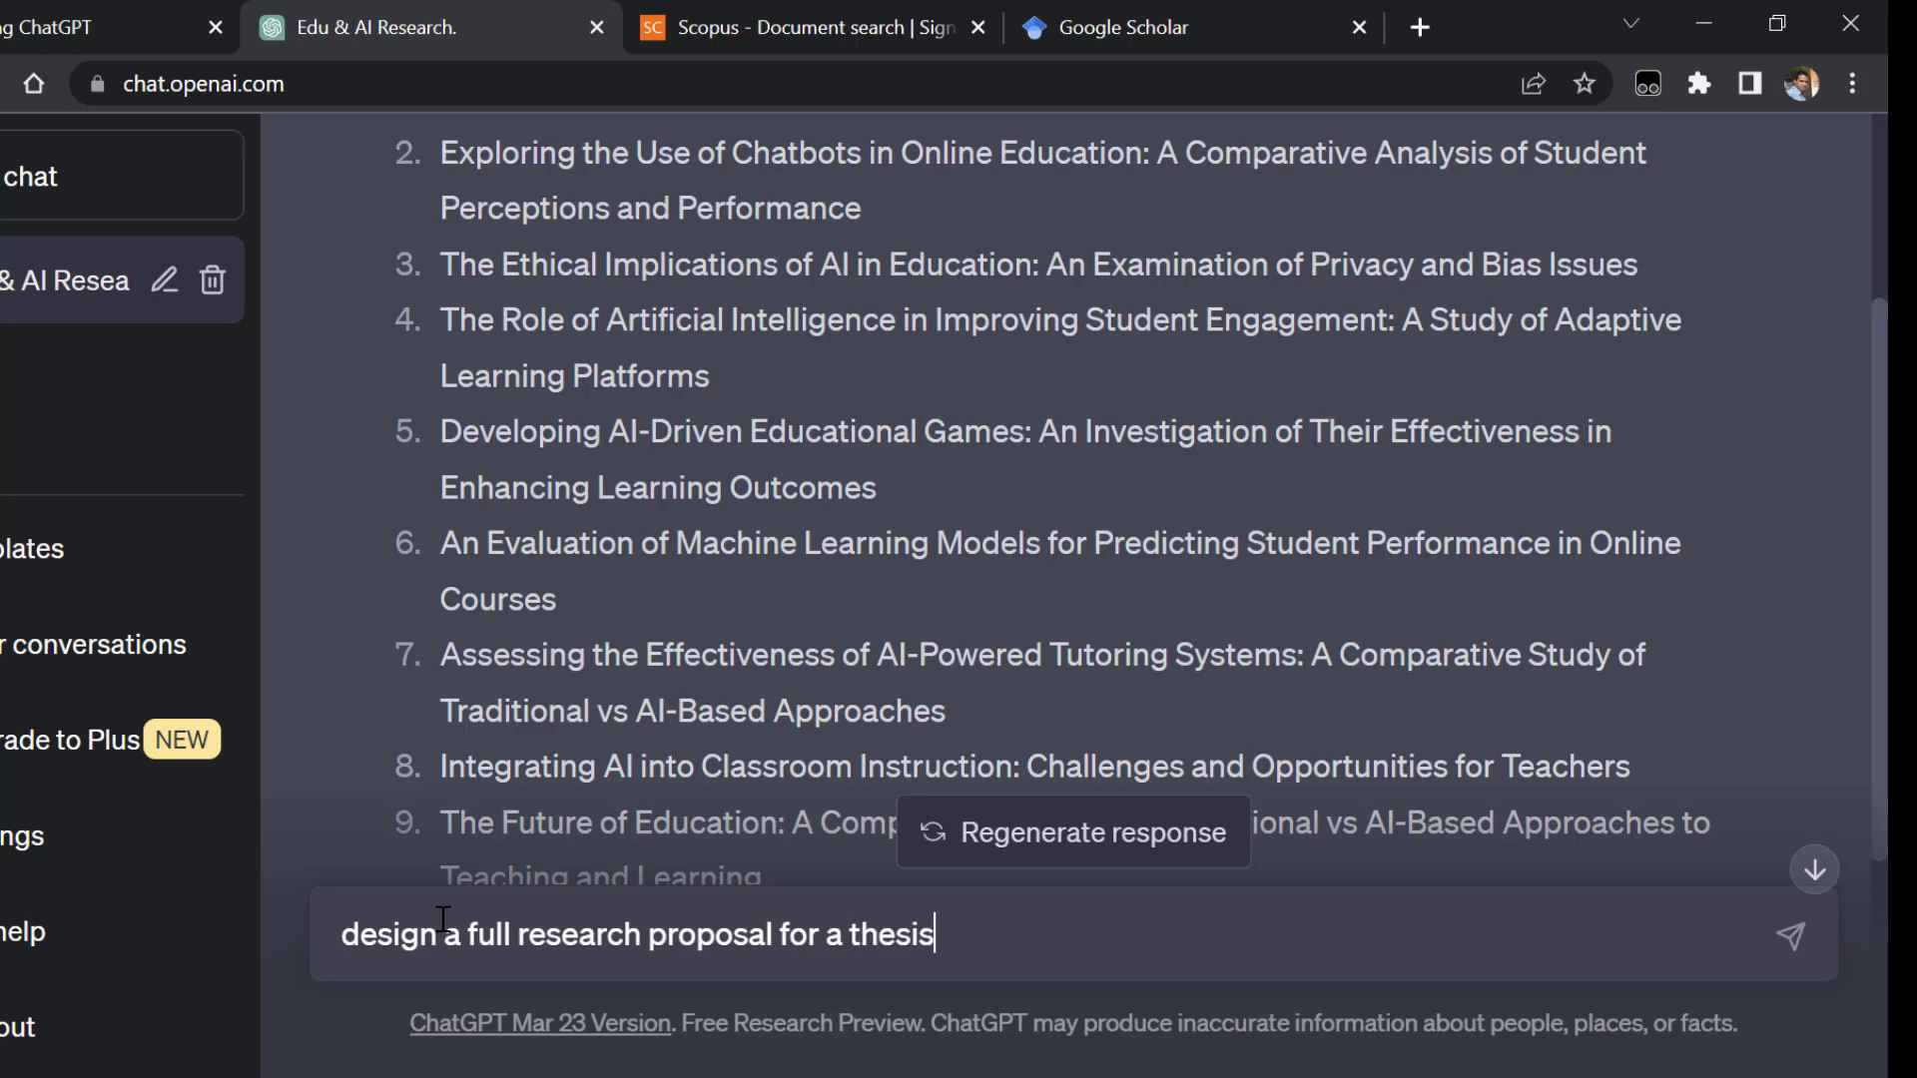
{"action": "type", "text": " on the following to"}
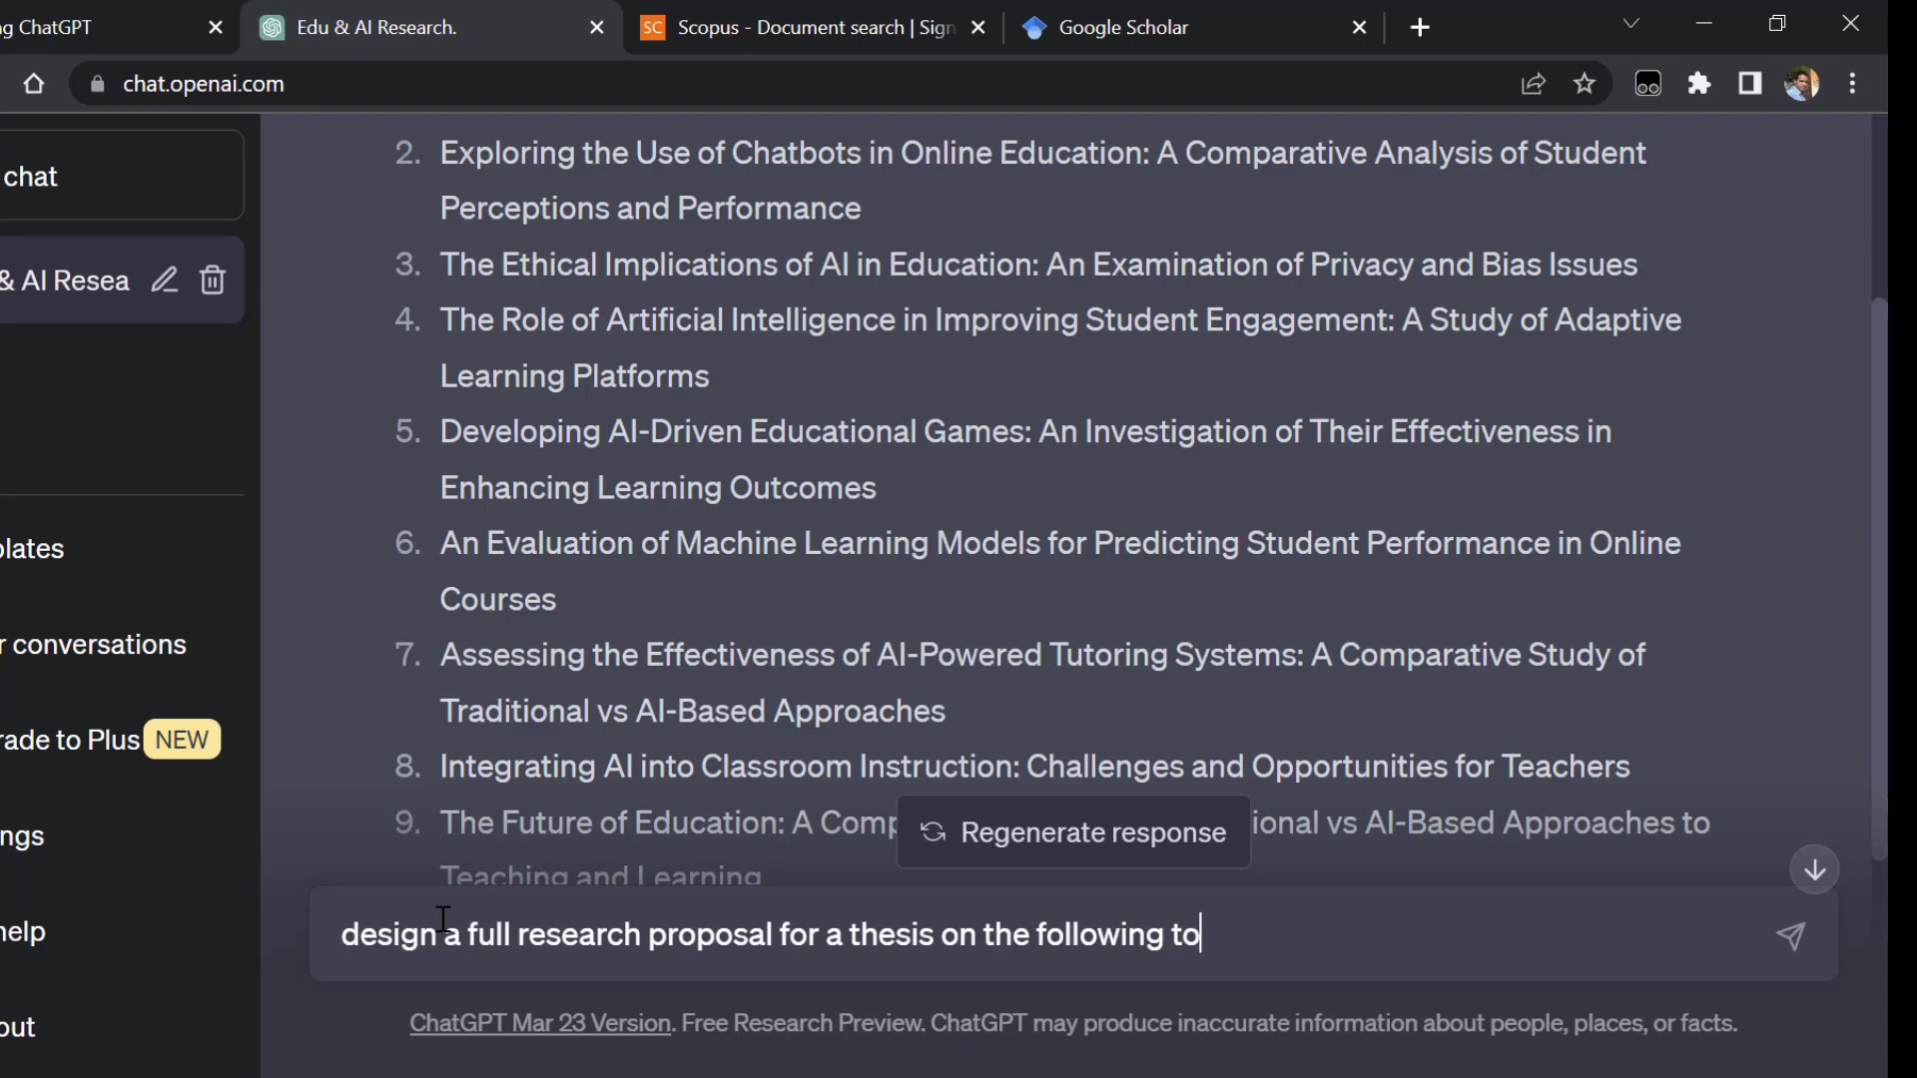
{"action": "type", "text": "pic \""}
{"action": "type", "text": "The Impact of Artificial Intelligence on Personalized Learning: A Case Study of Educational Platforms"}
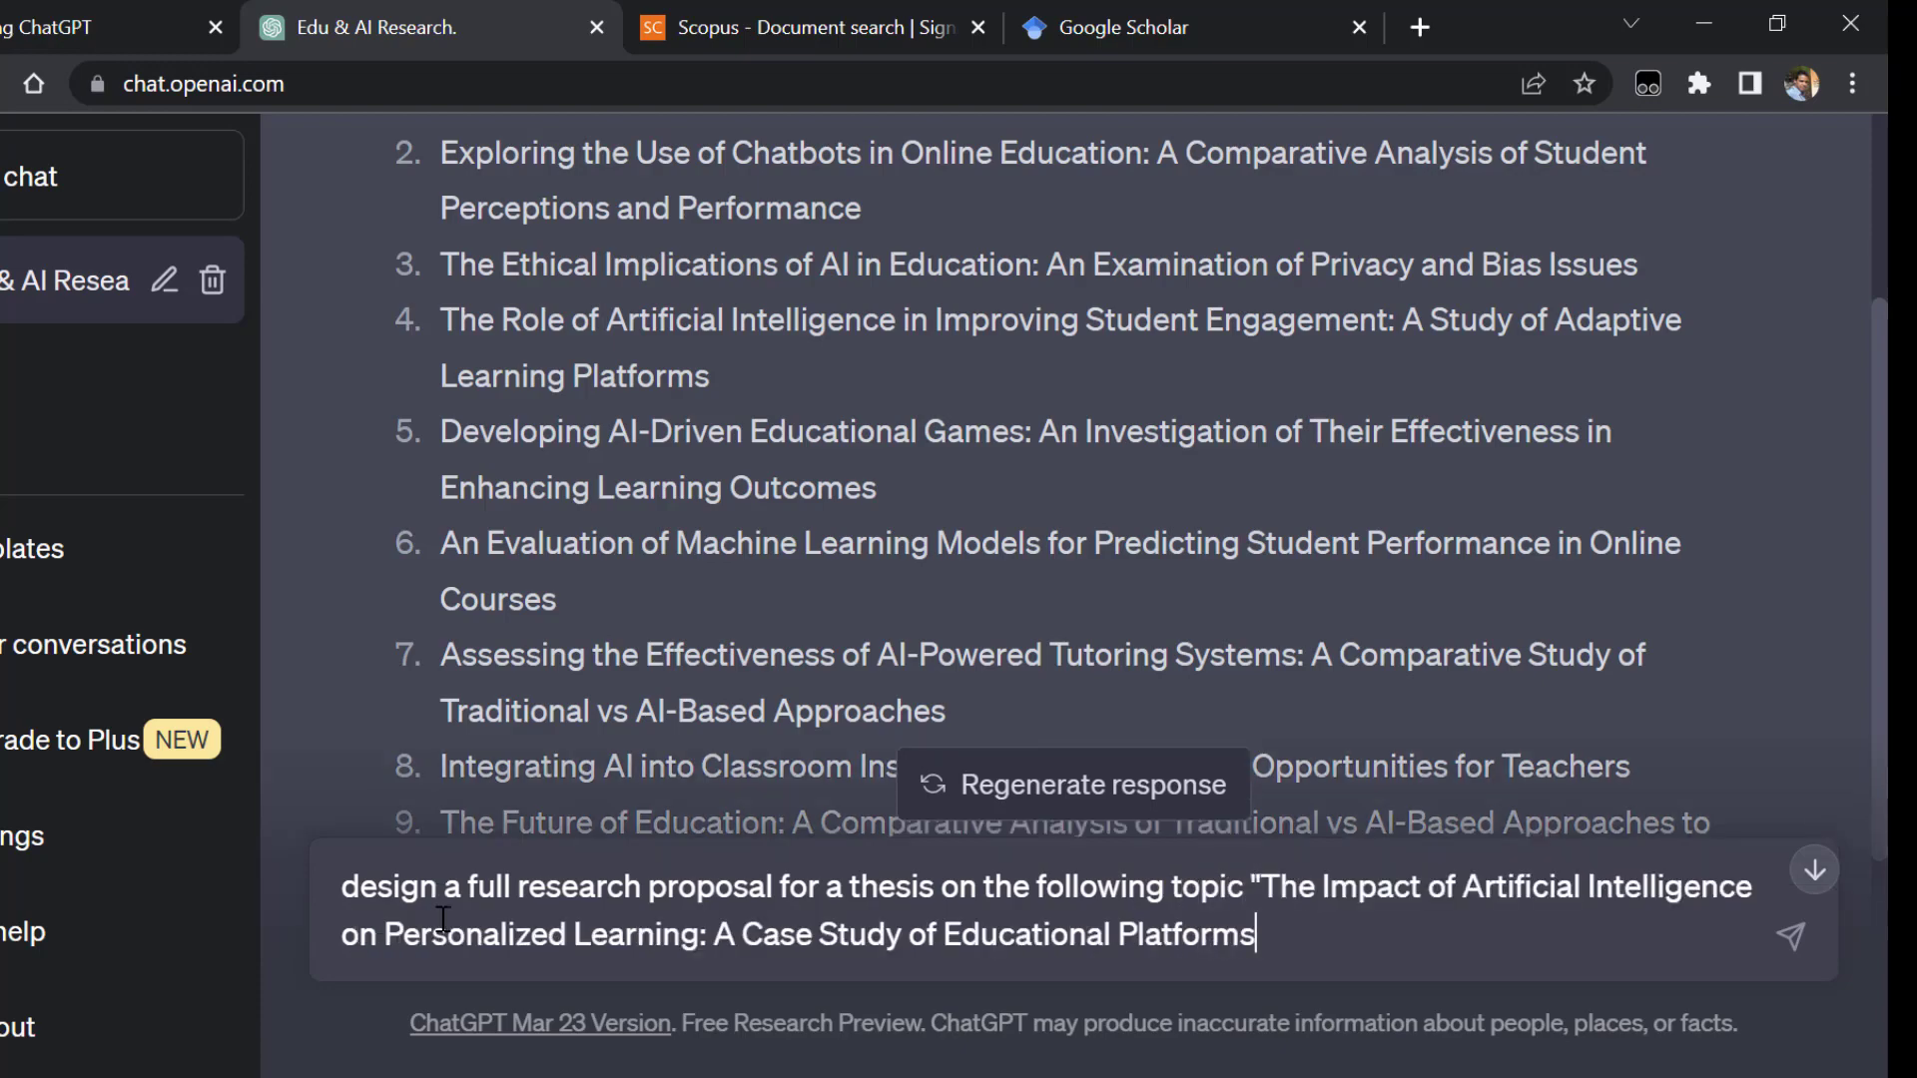
{"action": "key", "text": "Return"}
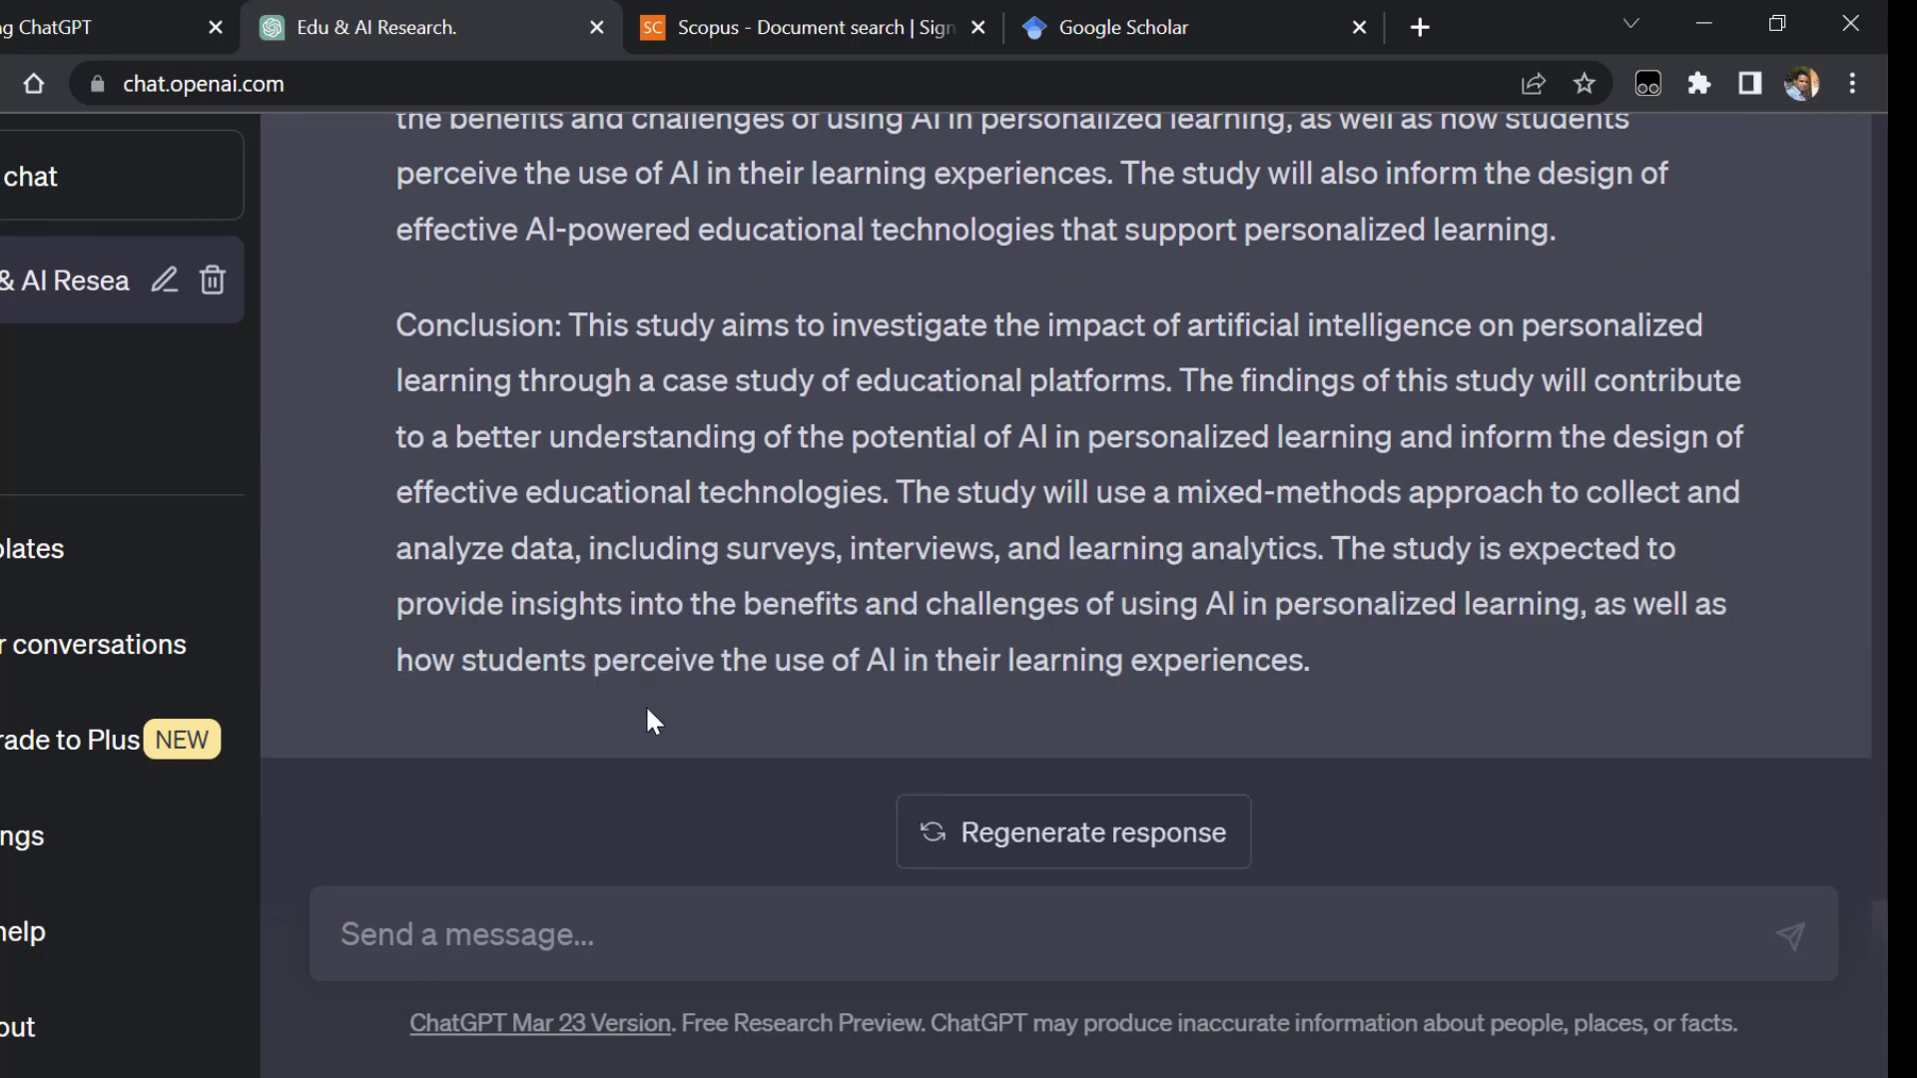
Select the proposal from 'Title:' down to the end of the Conclusion and copy it
{"action": "left_click_drag", "start_coordinate": [1332, 669], "coordinate": [395, 481]}
{"action": "scroll", "coordinate": [685, 543], "scroll_direction": "up", "scroll_amount": 10}
{"action": "scroll", "coordinate": [507, 557], "scroll_direction": "up", "scroll_amount": 15}
{"action": "scroll", "coordinate": [416, 705], "scroll_direction": "down", "scroll_amount": 6}
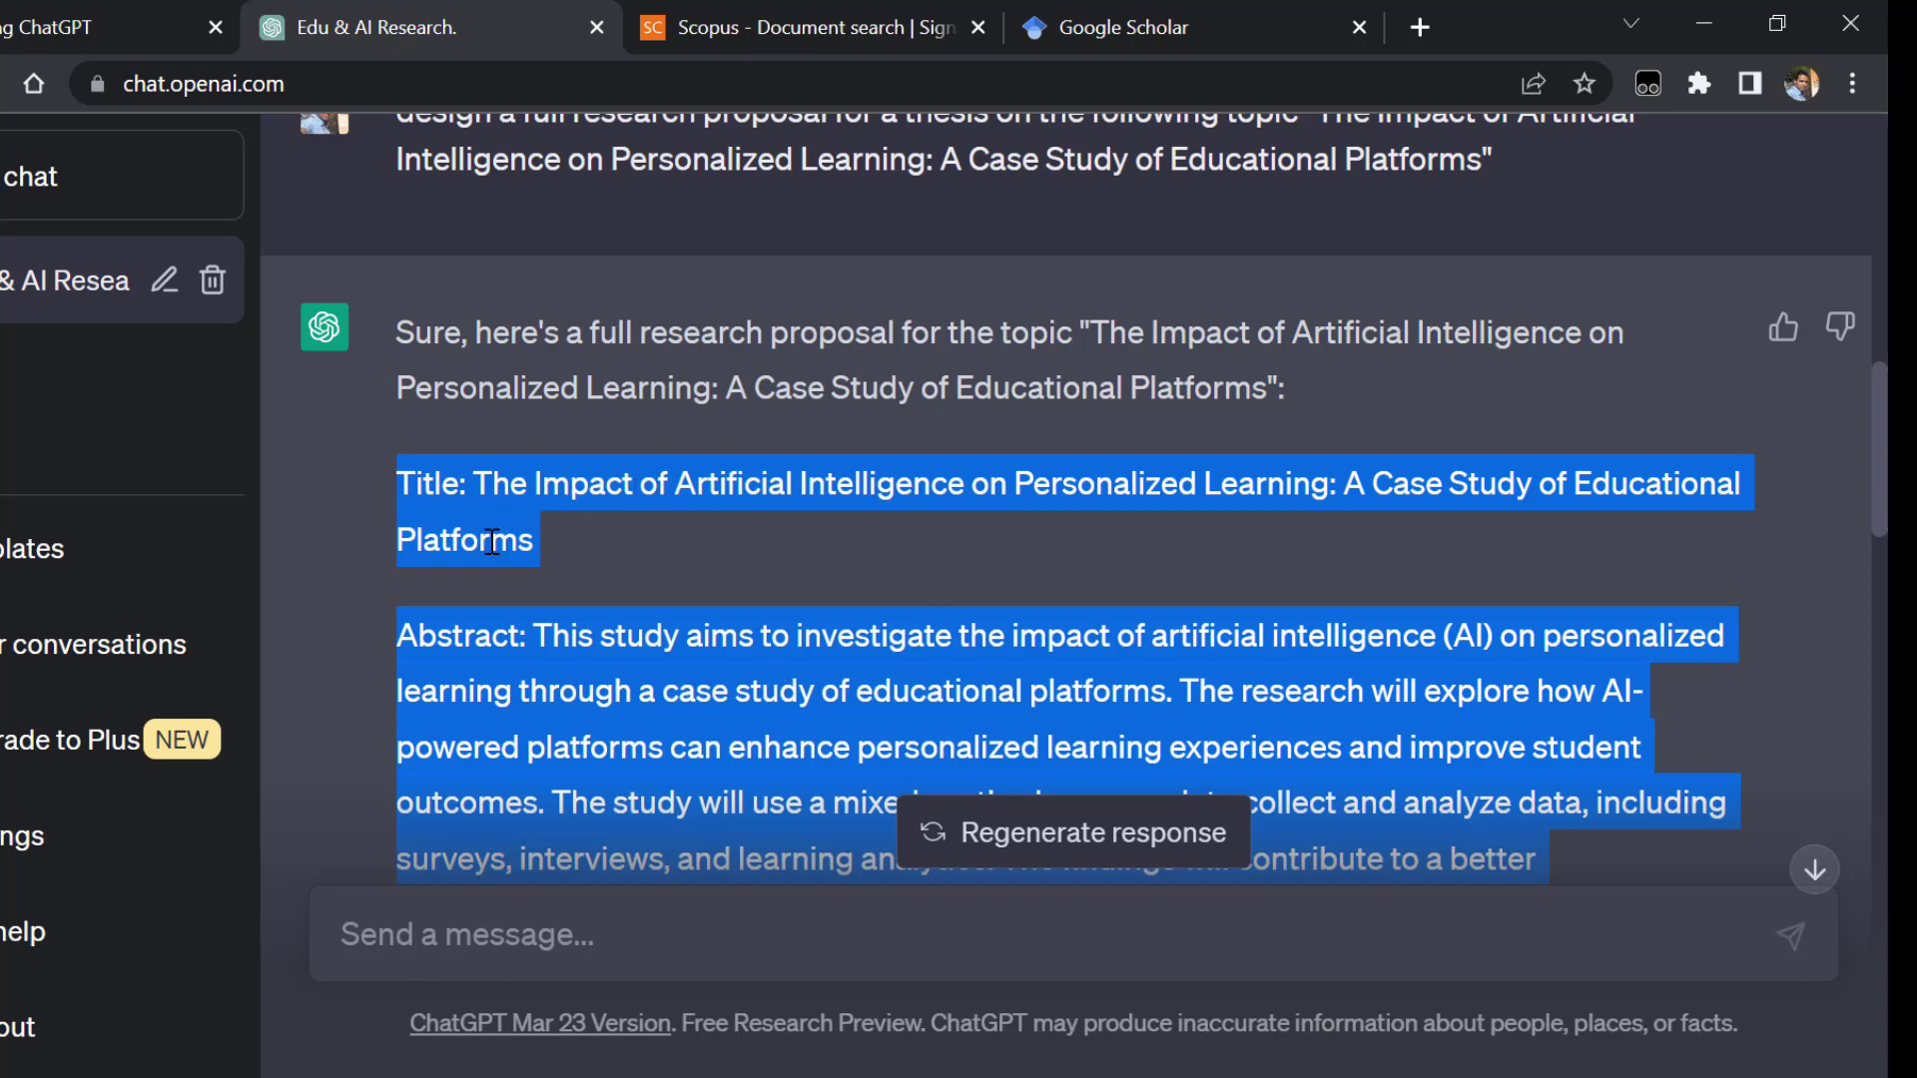
{"action": "right_click", "coordinate": [484, 639]}
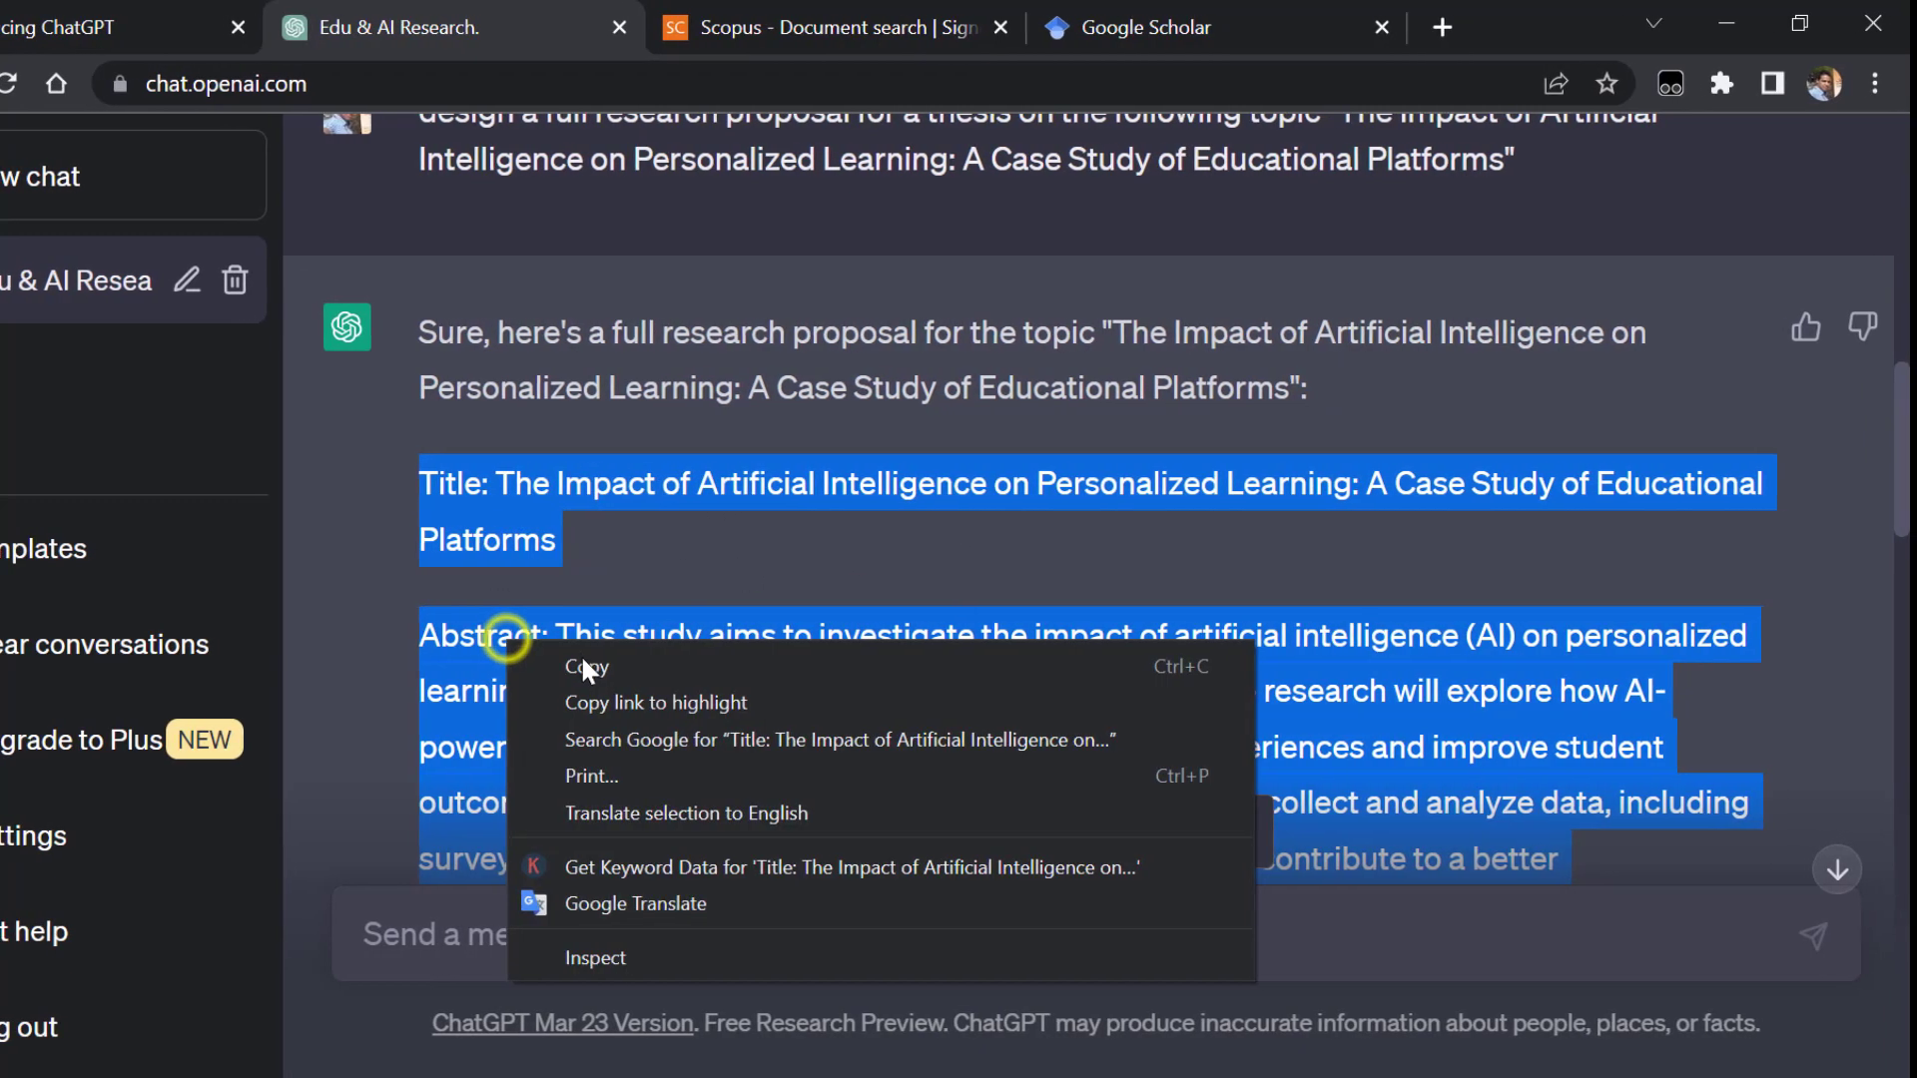
{"action": "left_click", "coordinate": [590, 667]}
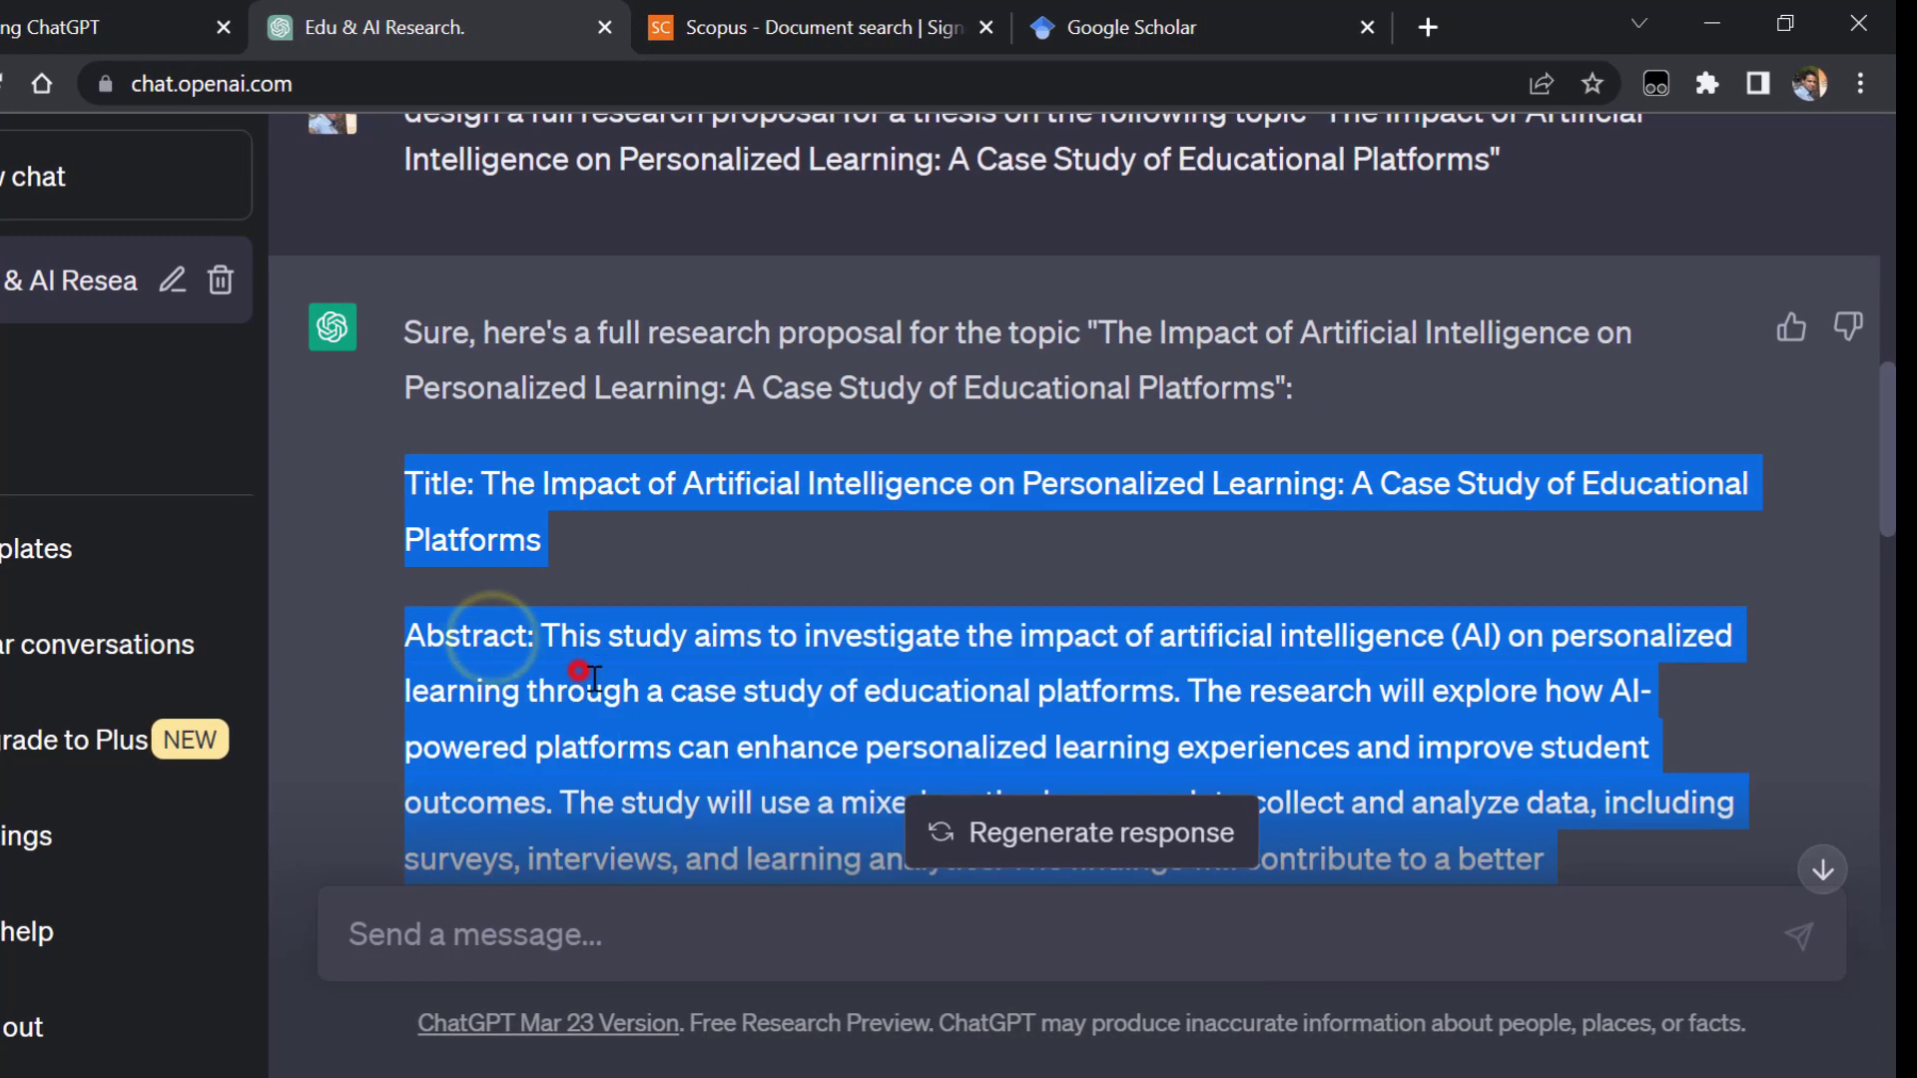
Paste the copied proposal into the Prompt engineering document below its title
{"action": "mouse_move", "coordinate": [1170, 999]}
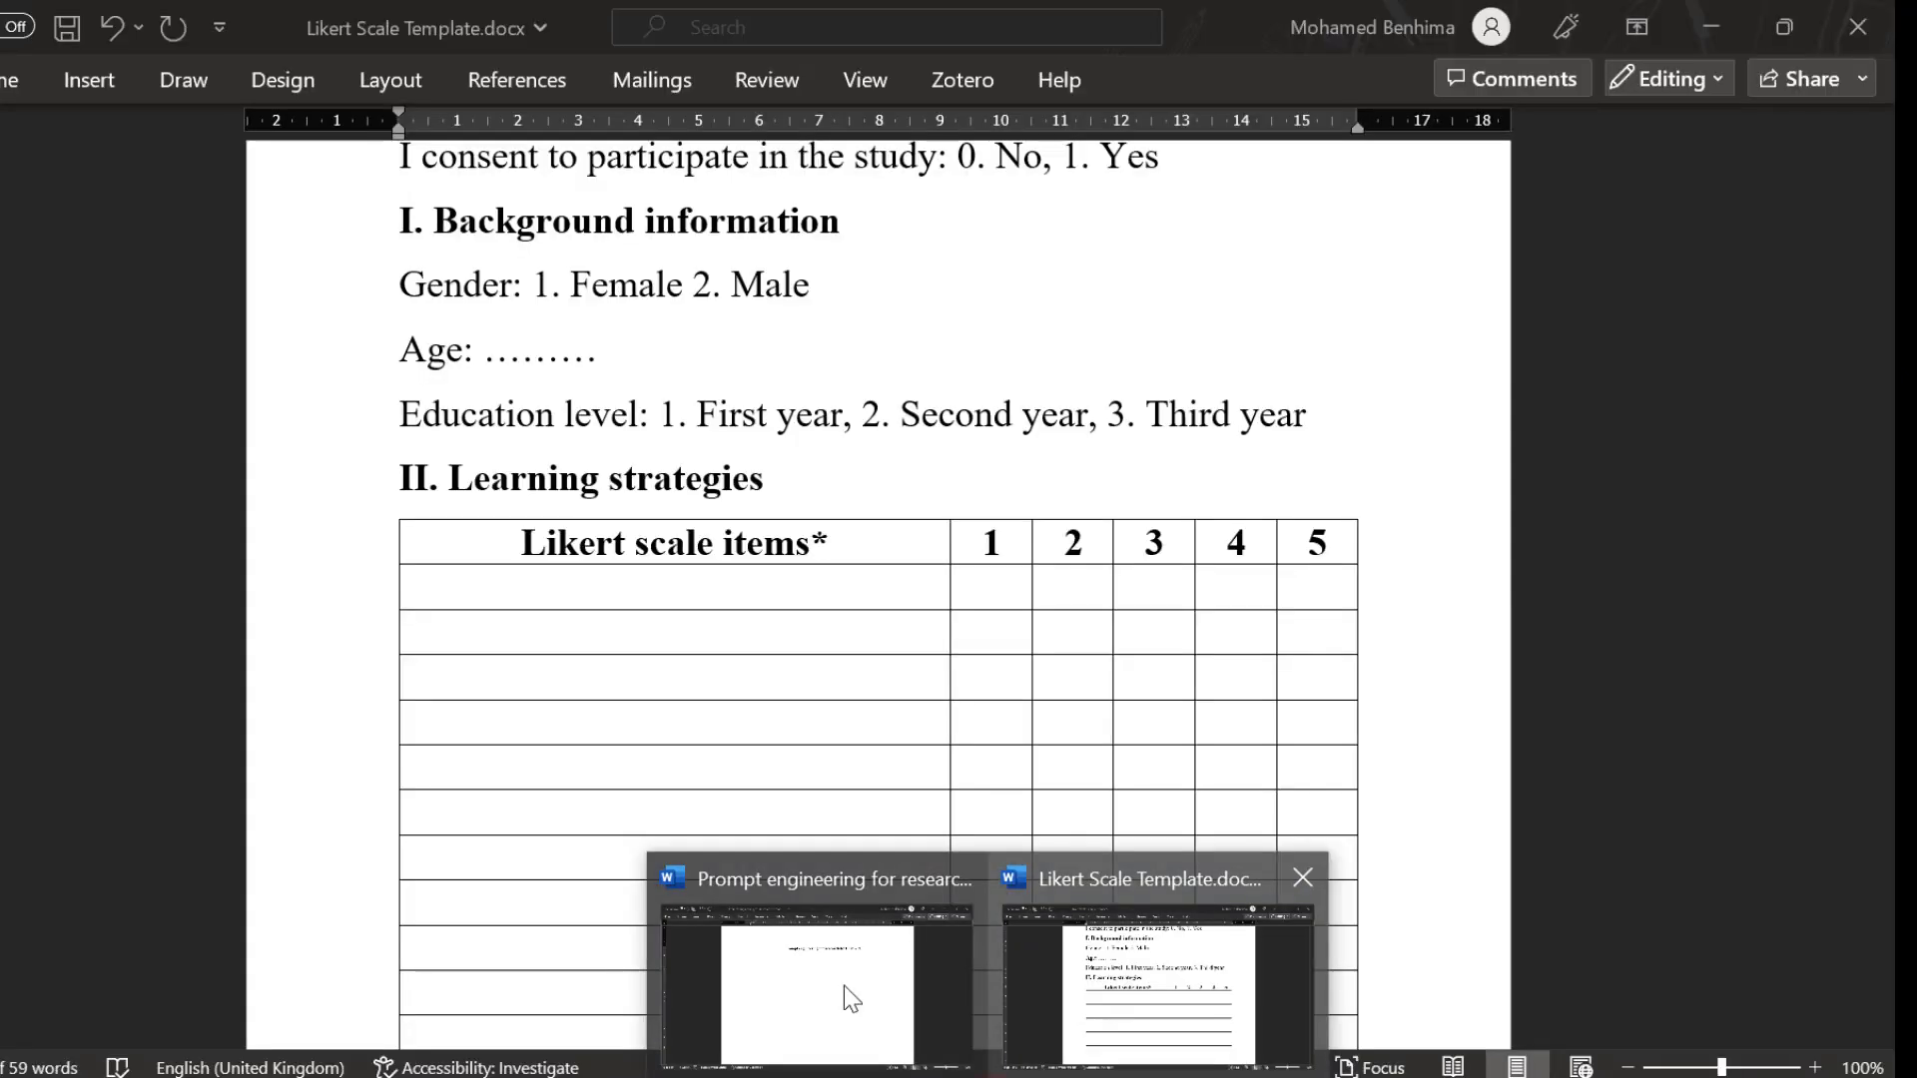
{"action": "left_click", "coordinate": [839, 989]}
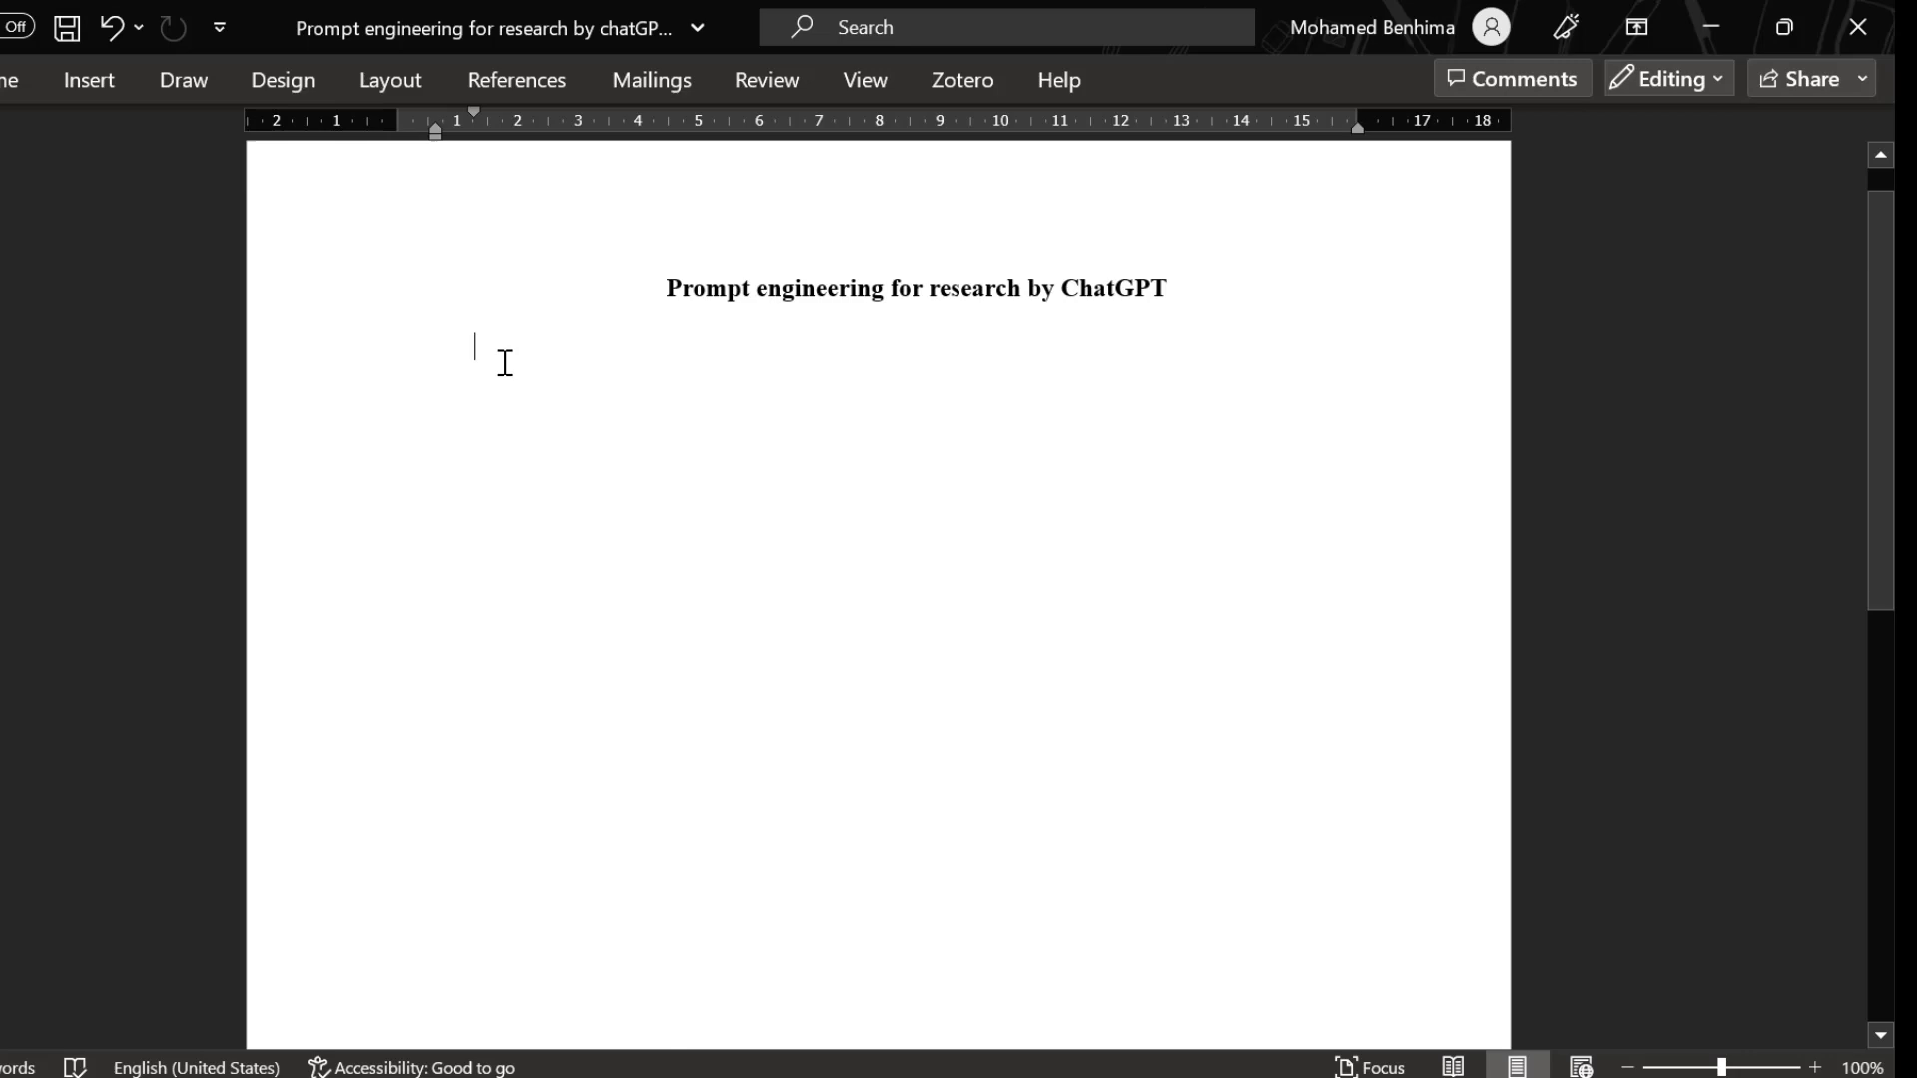
{"action": "key", "text": "ctrl+v"}
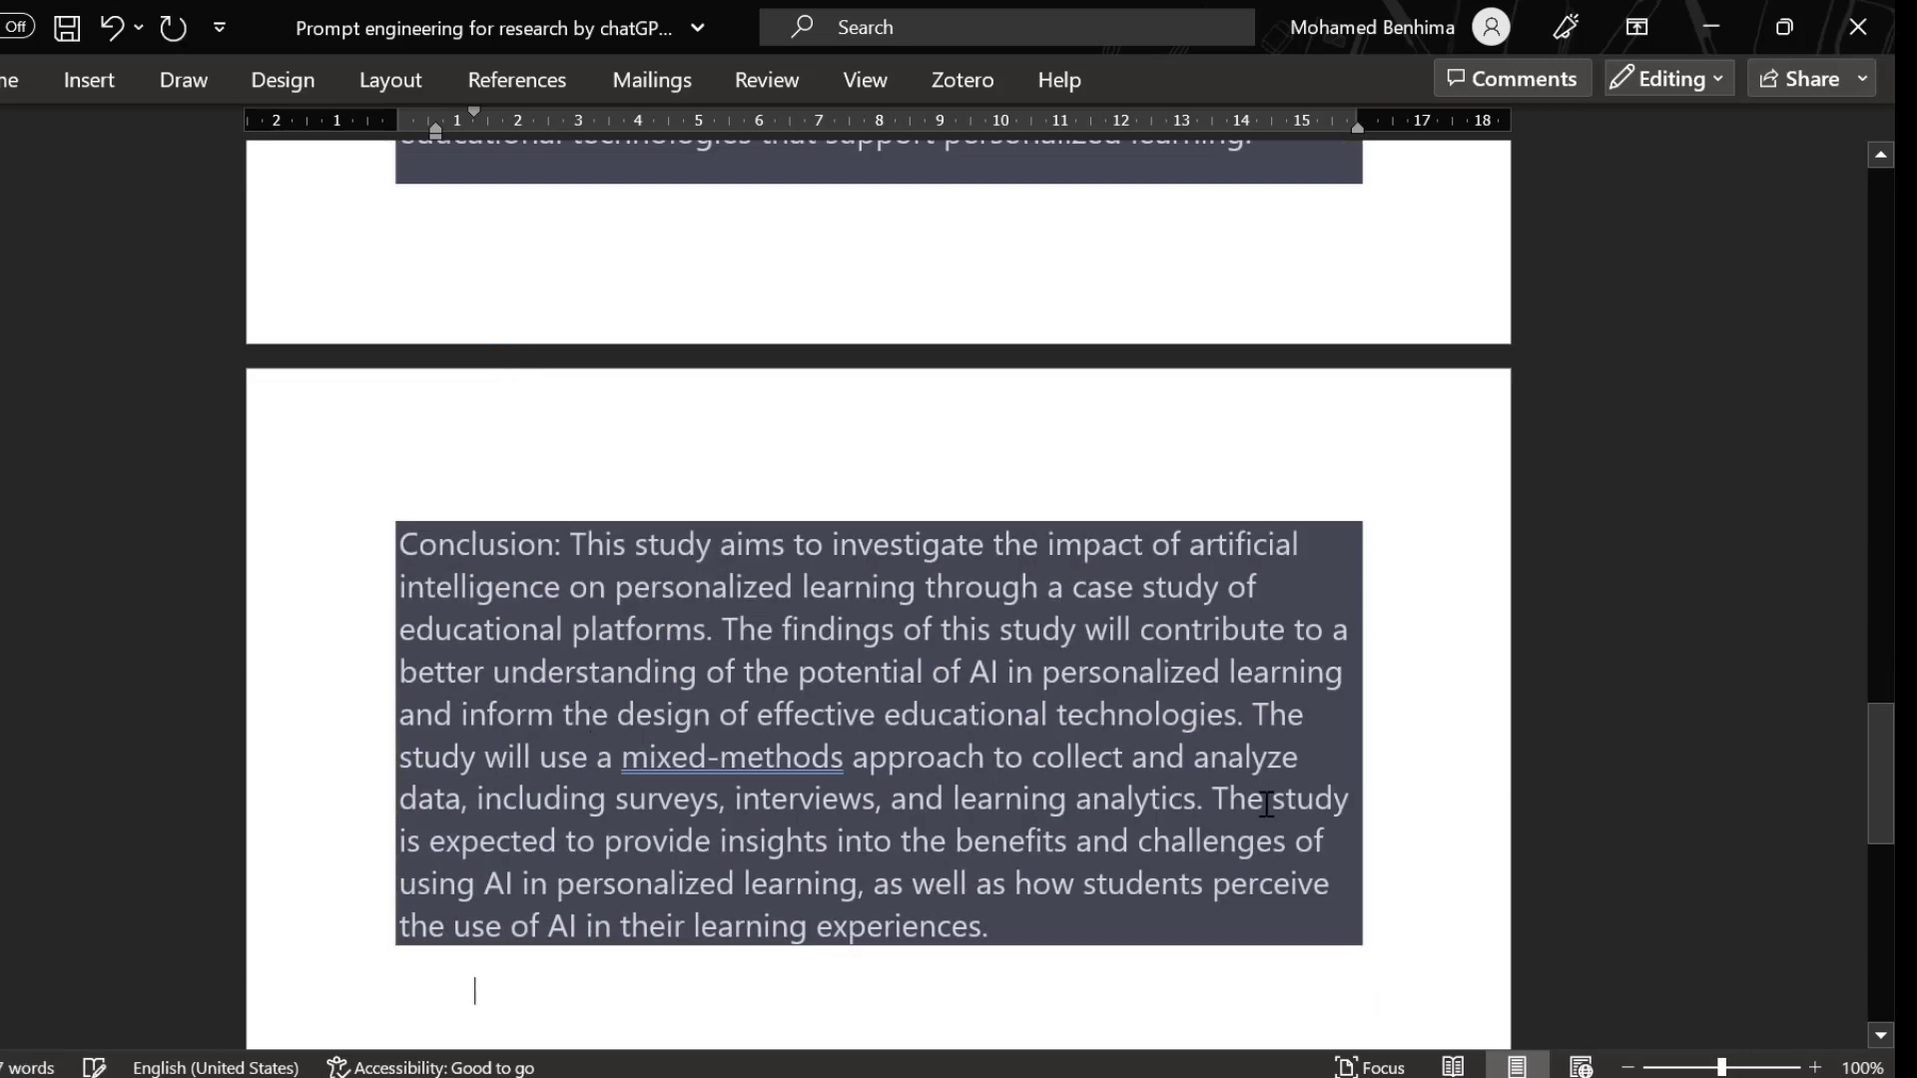
{"action": "scroll", "coordinate": [838, 517], "scroll_direction": "up", "scroll_amount": 8}
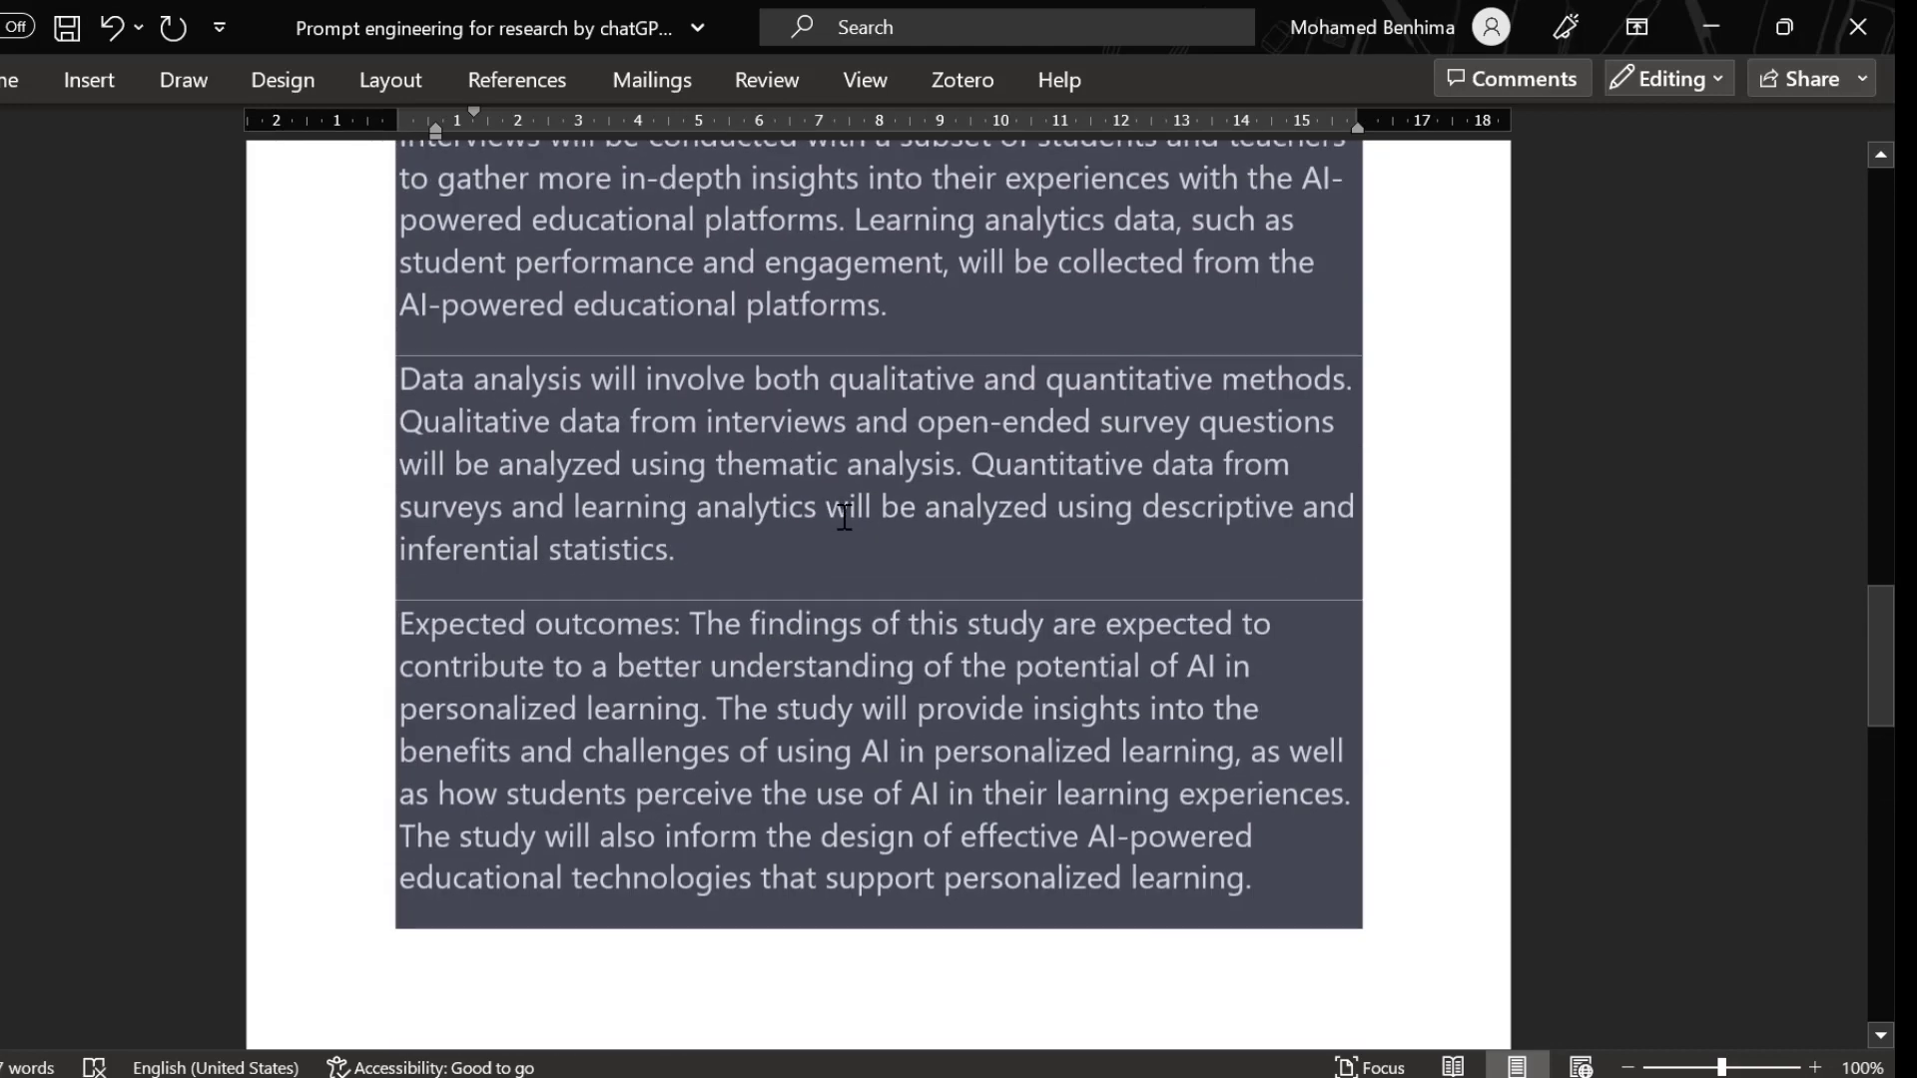
Undo the shaded paste, re-paste with Keep Text Only, and select the heading line
{"action": "left_click", "coordinate": [111, 27]}
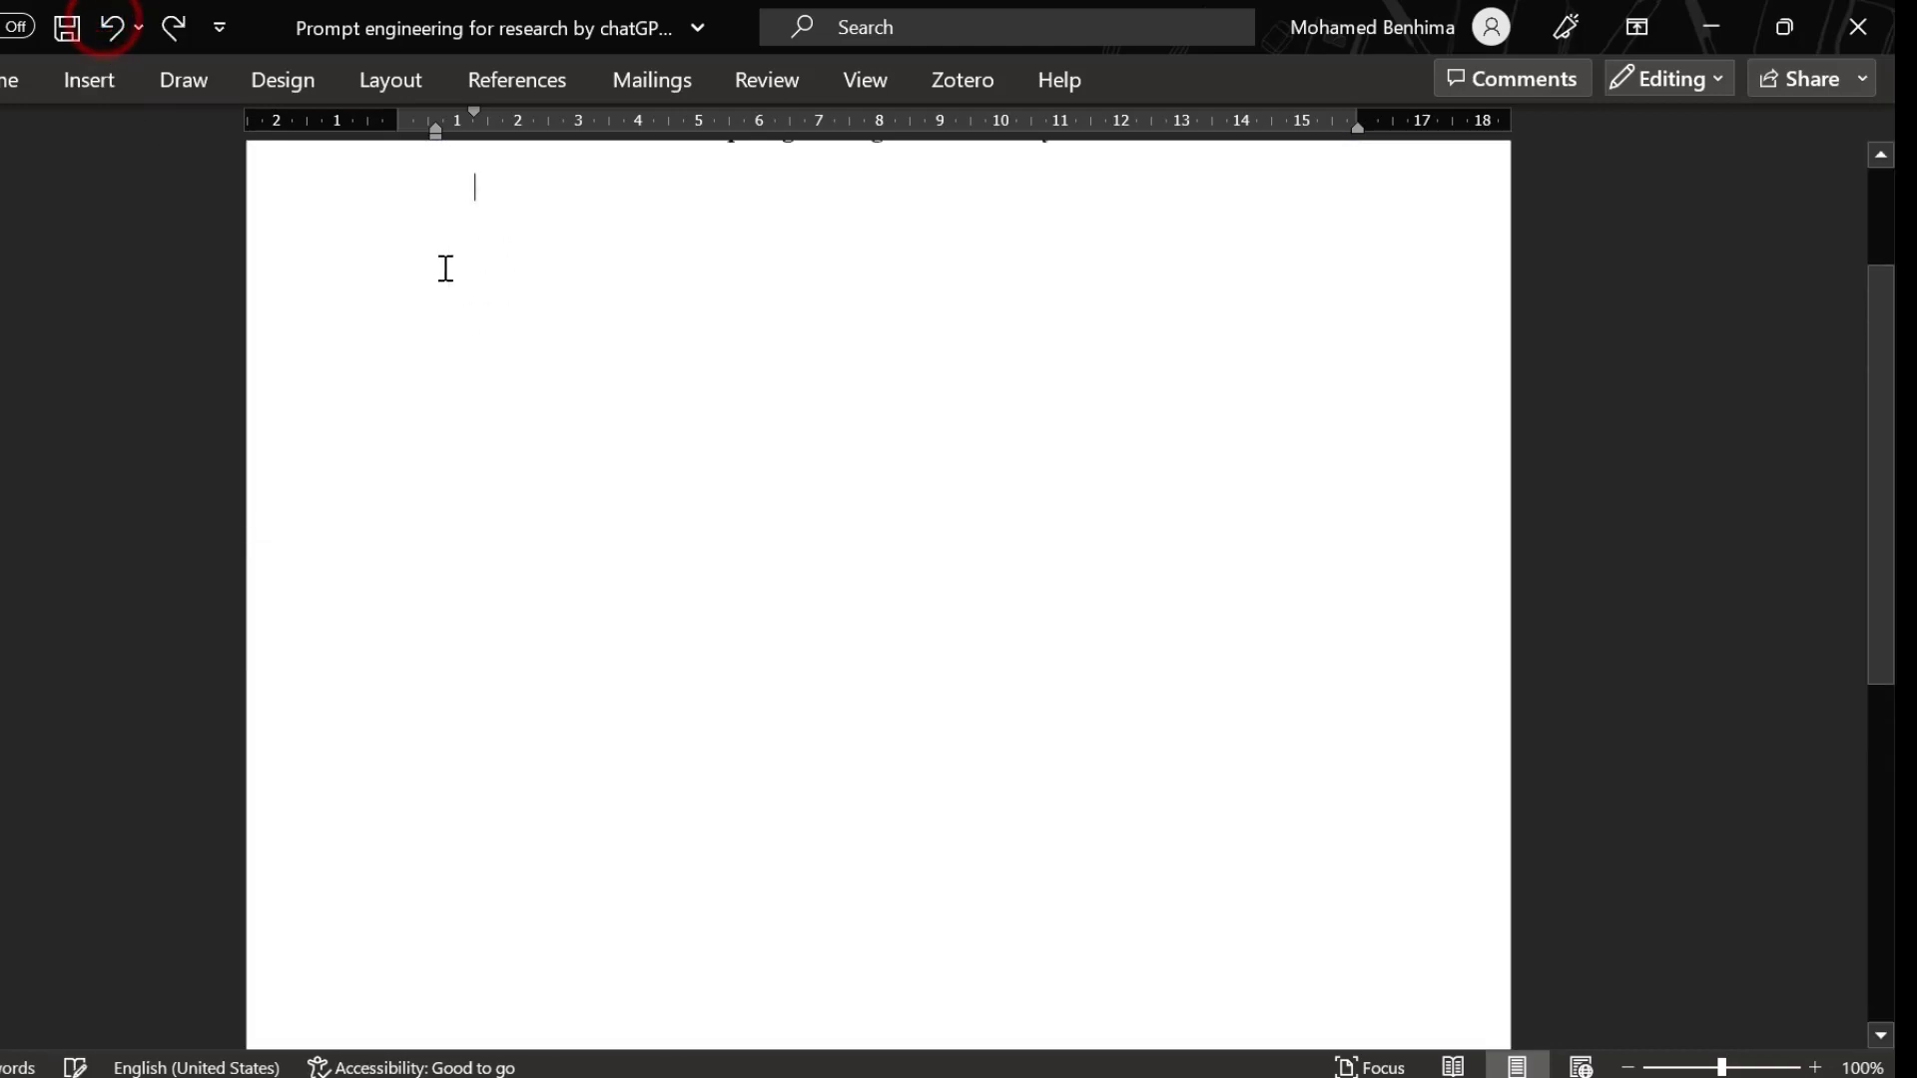
{"action": "right_click", "coordinate": [464, 224]}
{"action": "left_click", "coordinate": [633, 441]}
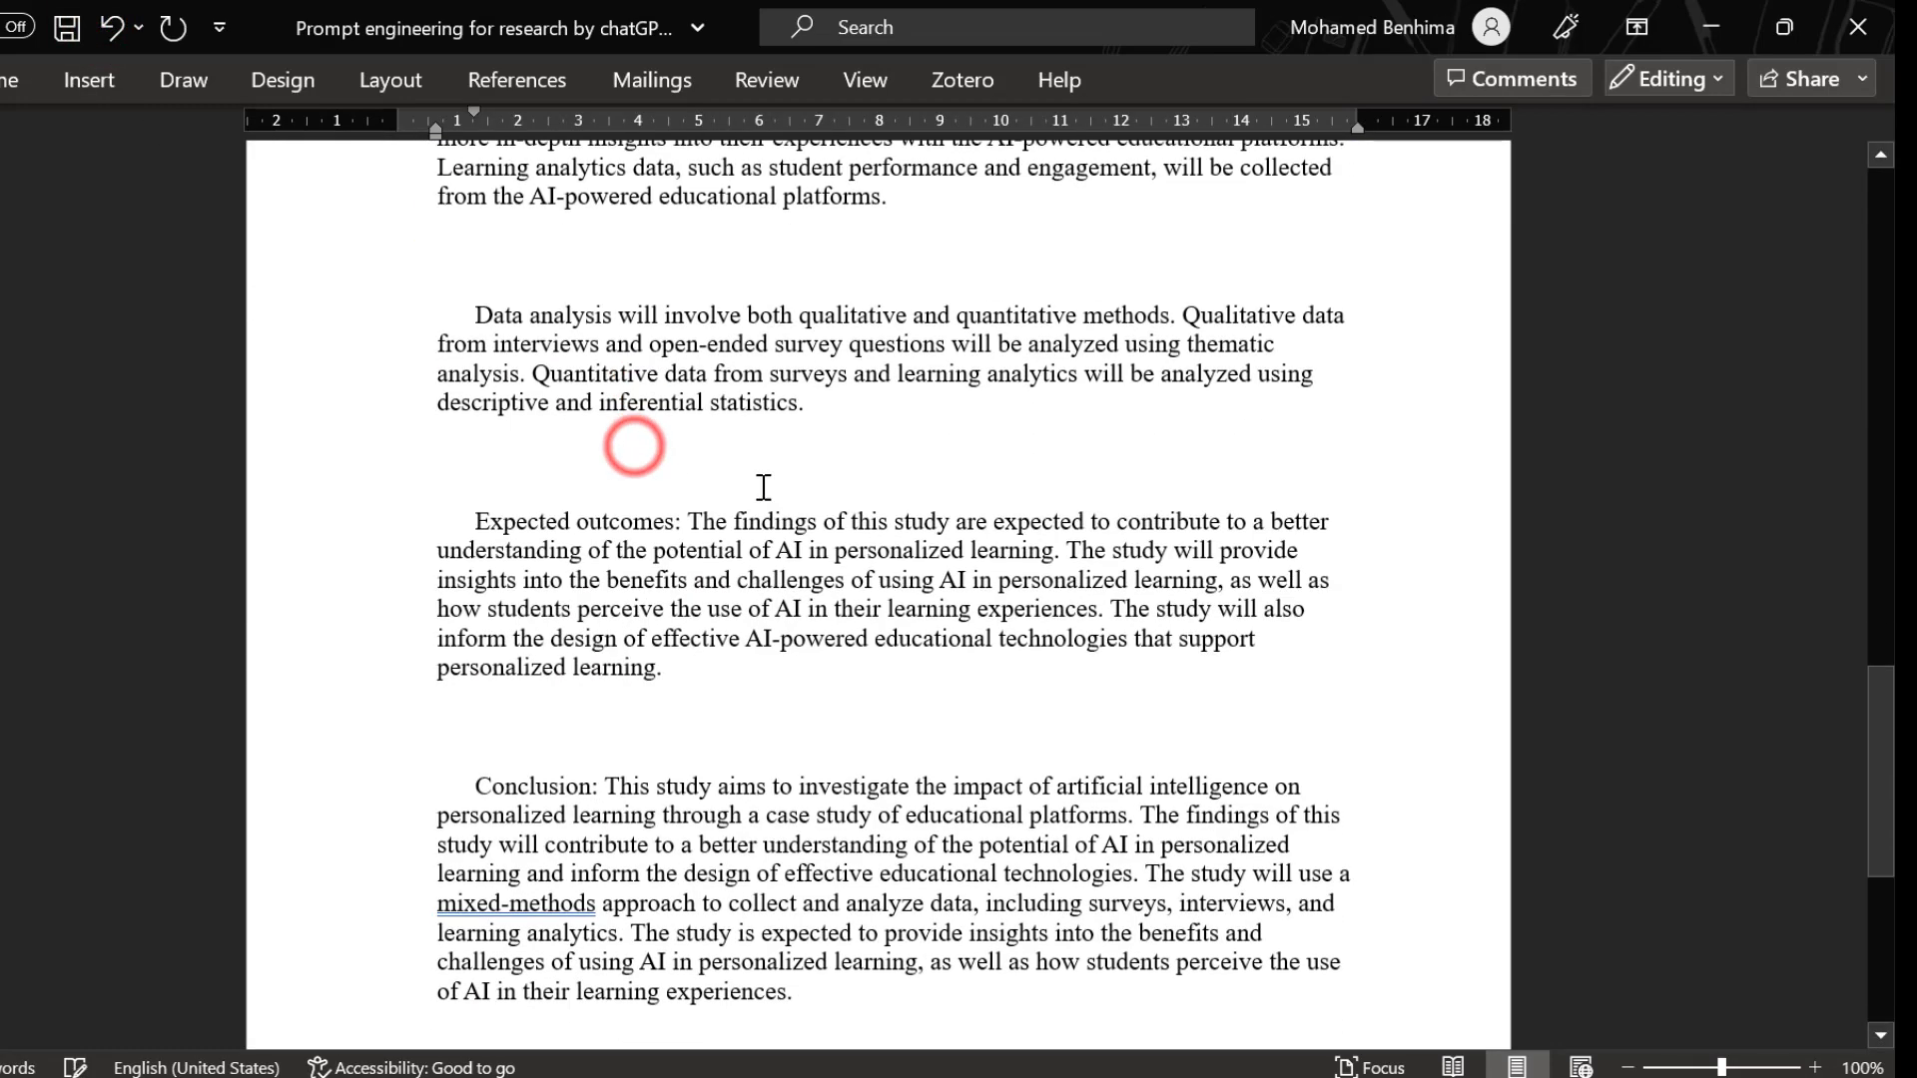
{"action": "scroll", "coordinate": [760, 496], "scroll_direction": "up", "scroll_amount": 15}
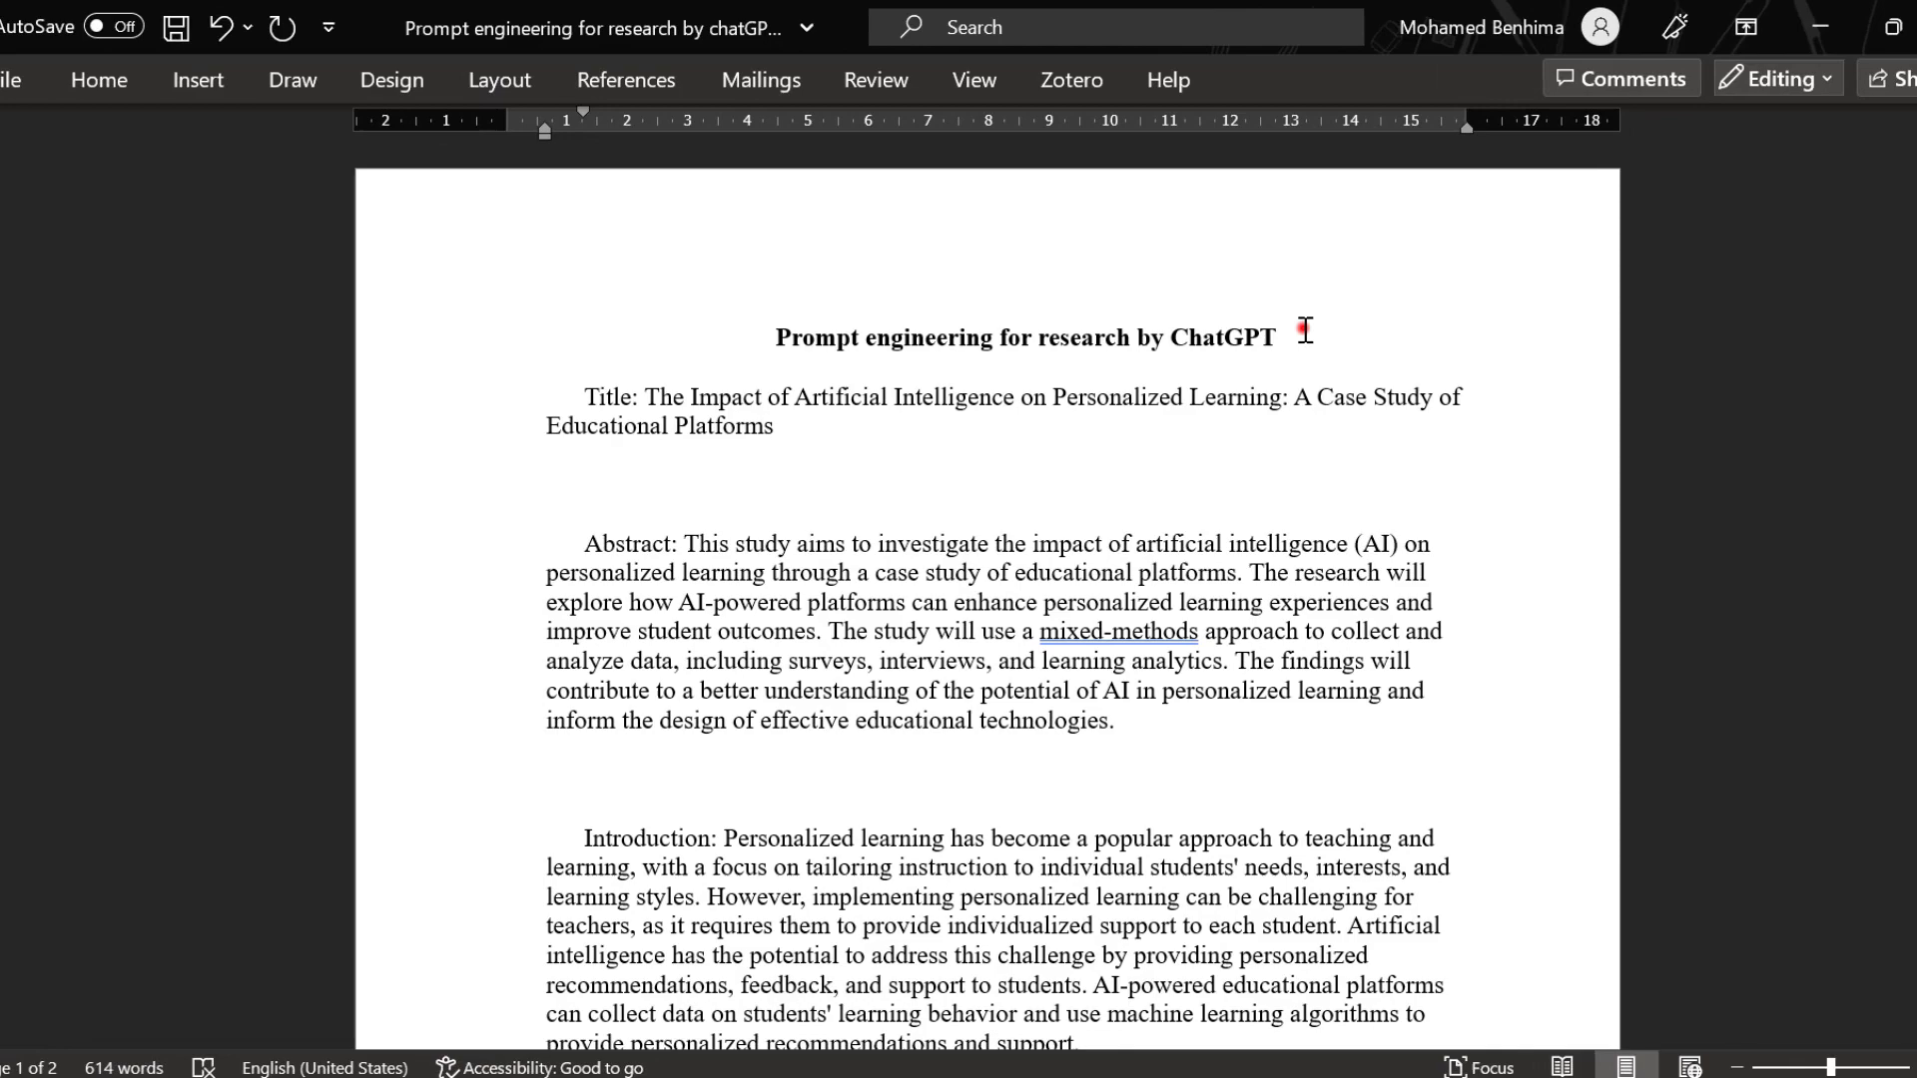
{"action": "triple_click", "coordinate": [1305, 329]}
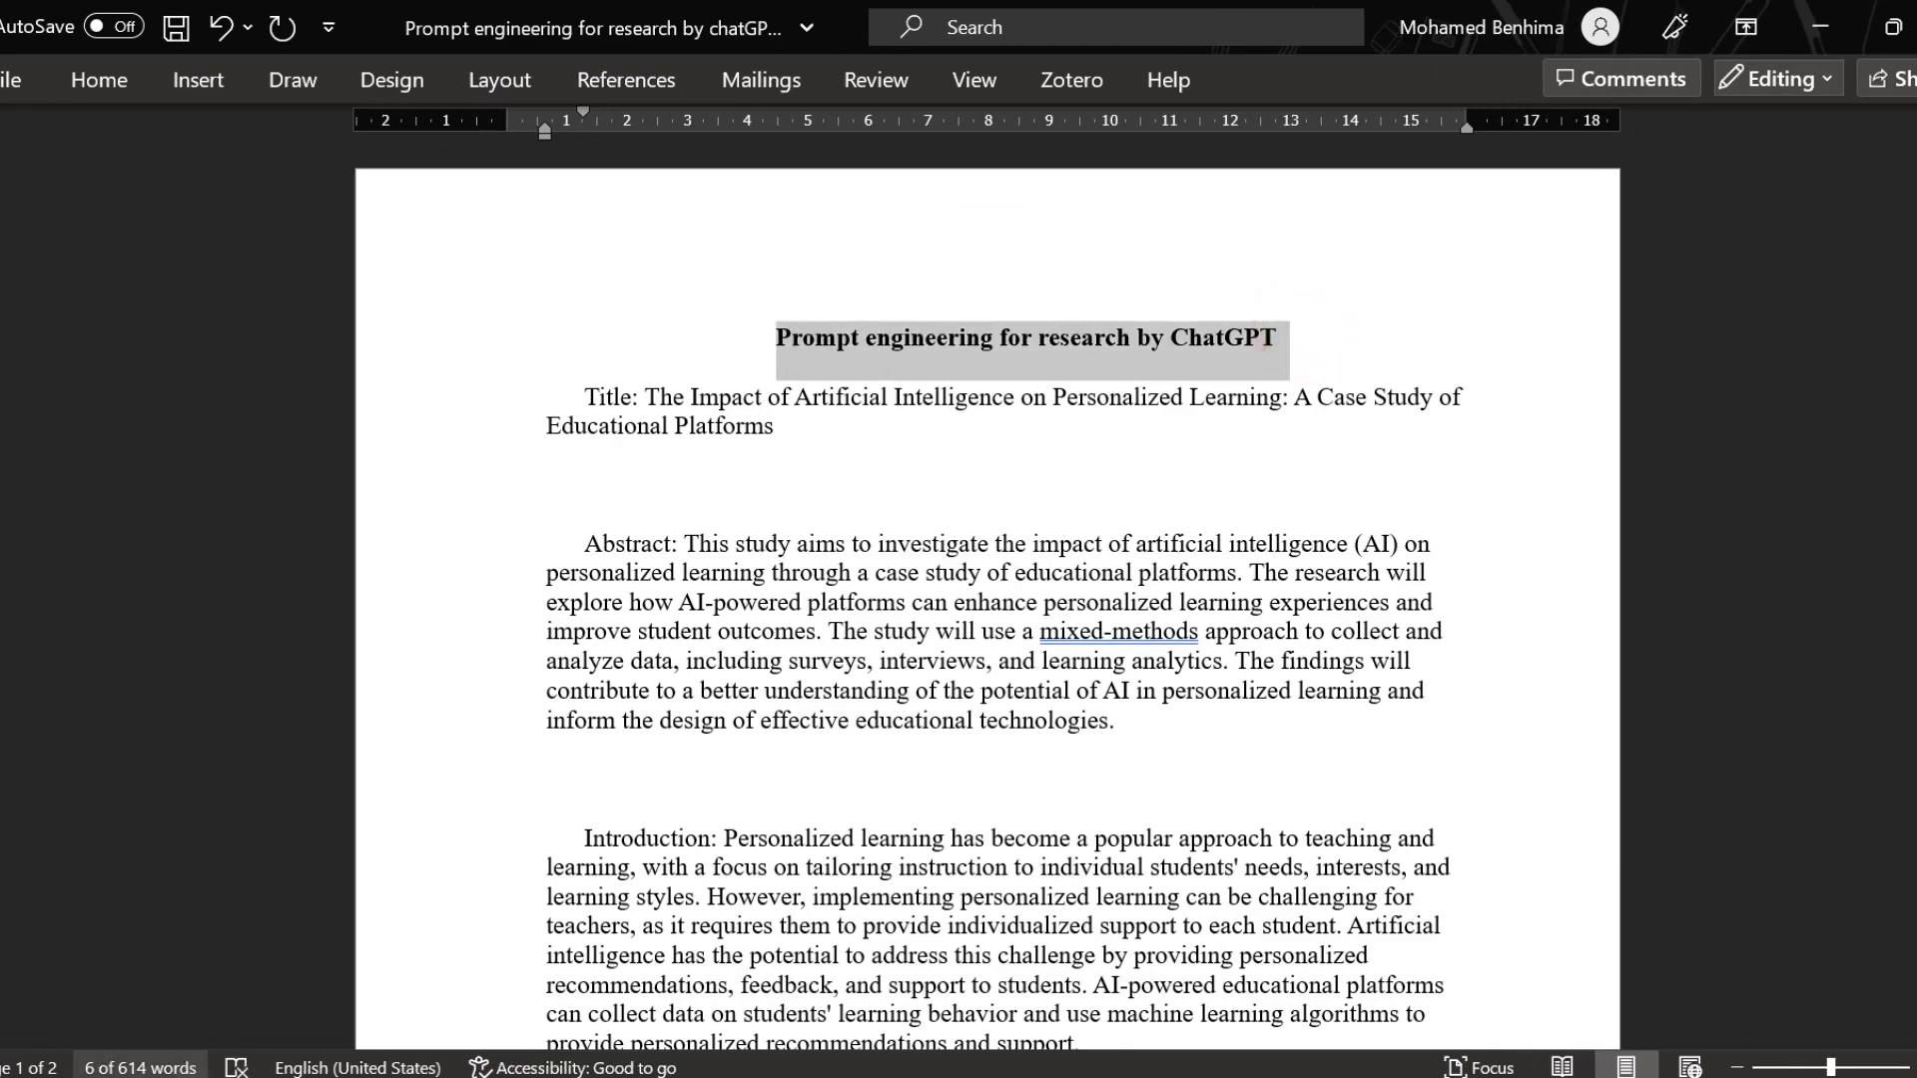